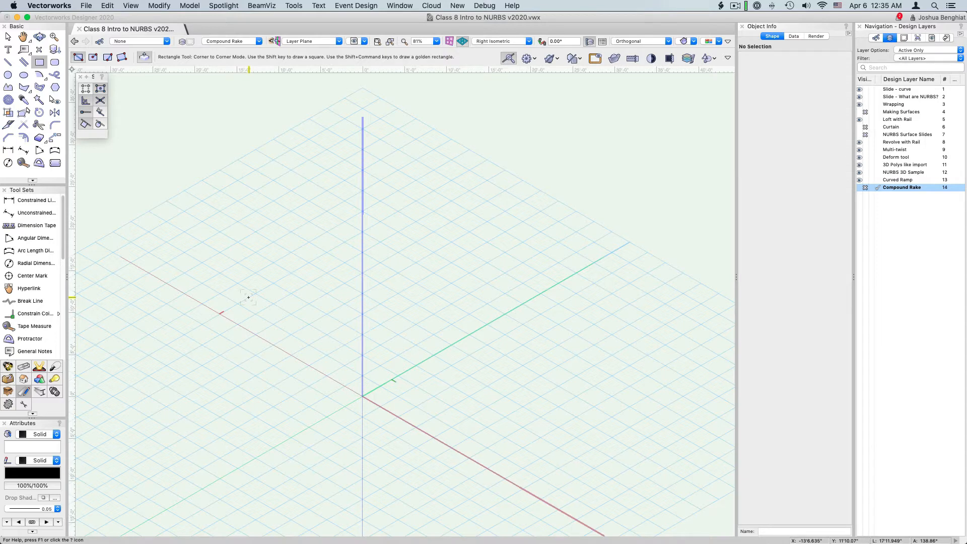
# - Create a 20' by 15' rectangle on the Compound Rake layer, positioned at X 0, Y 0 with the midpoint of its front edge
pyautogui.doubleClick(39, 64)
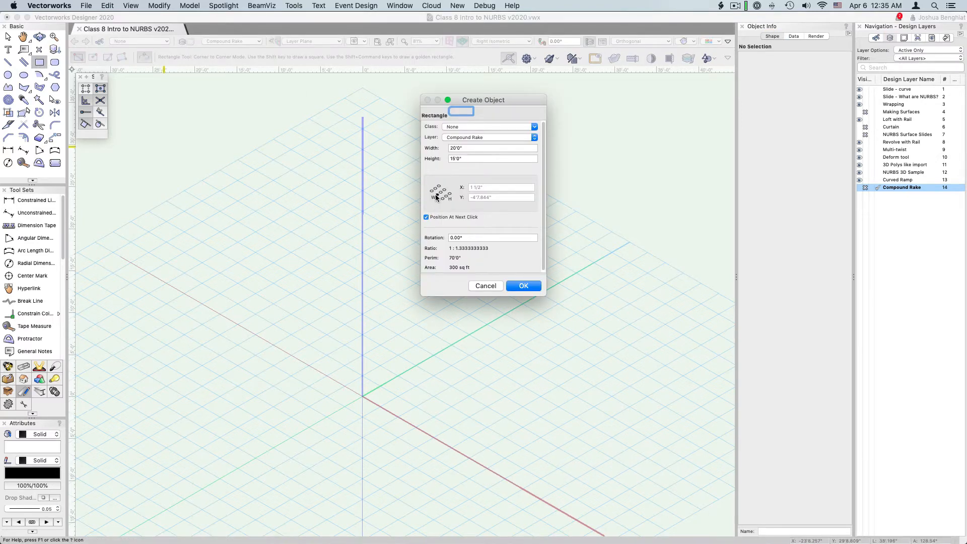
pyautogui.click(427, 217)
pyautogui.moveTo(489, 187); pyautogui.dragTo(447, 183)
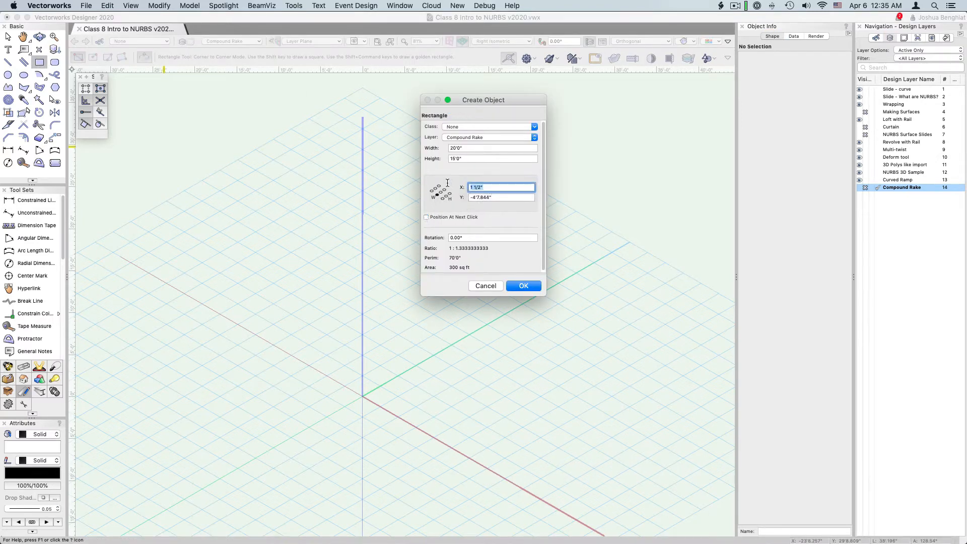
pyautogui.write('0')
pyautogui.moveTo(505, 201); pyautogui.dragTo(458, 188)
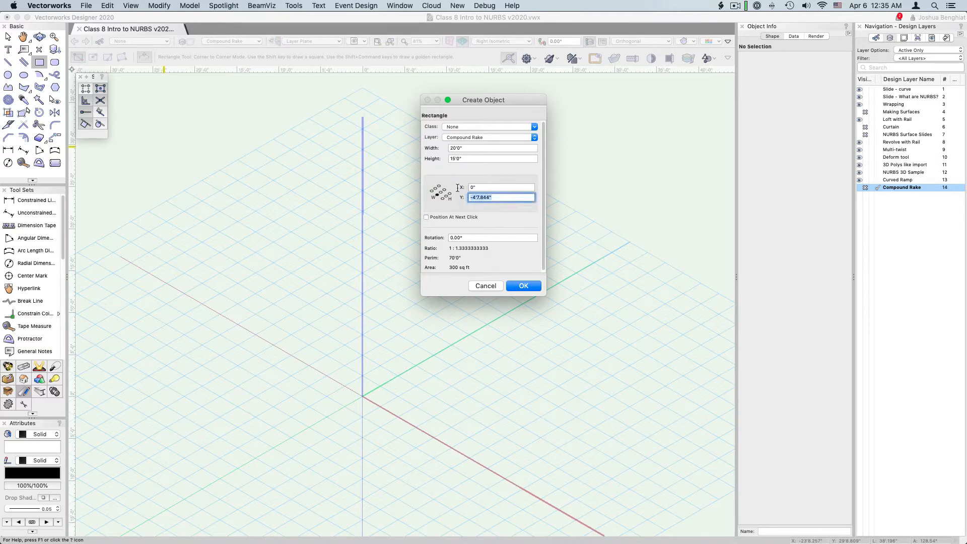
pyautogui.write('0')
pyautogui.moveTo(468, 149); pyautogui.dragTo(427, 146)
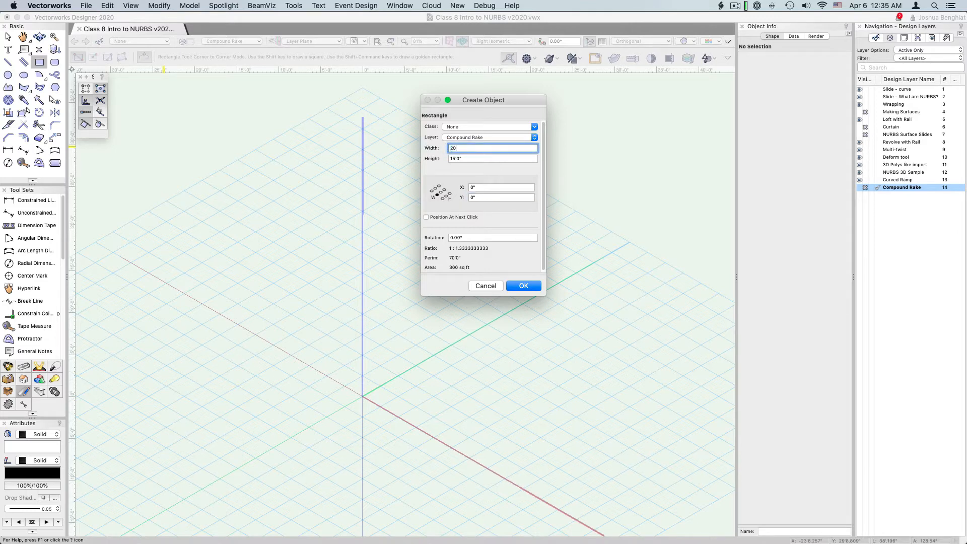
pyautogui.press('Tab')
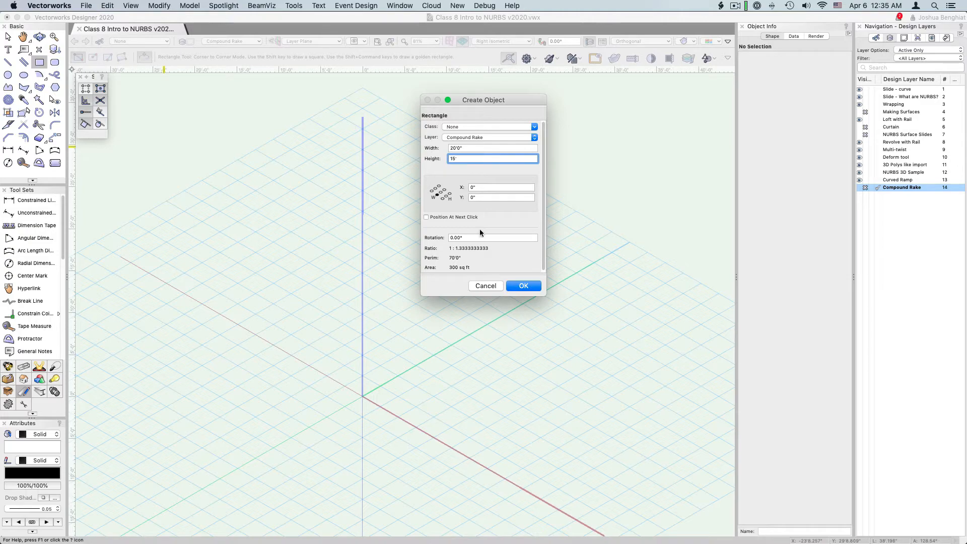
pyautogui.write("15'")
pyautogui.click(527, 287)
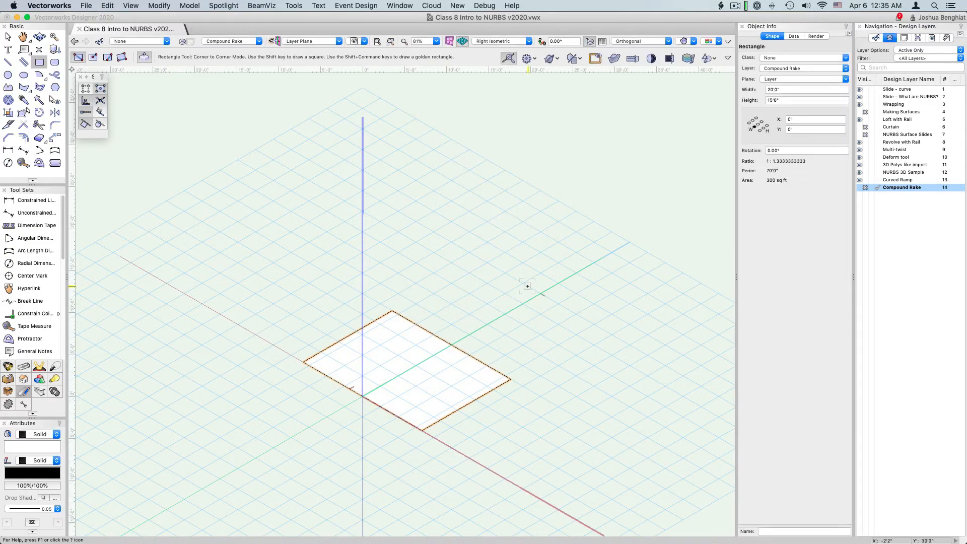
# - Draw a three-point rectangle along the full back edge of the floor rectangle, extending 3' outward
pyautogui.scroll(2, 453, 358)
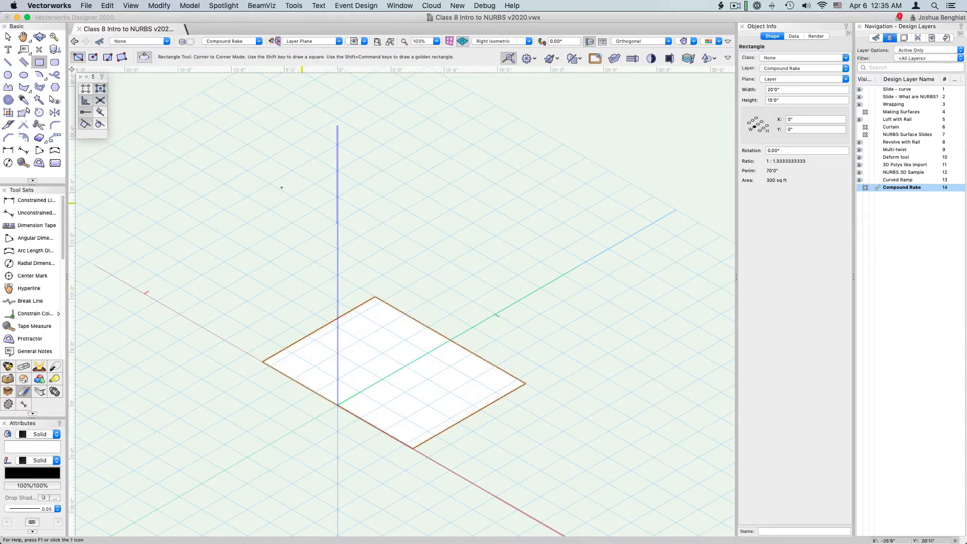
pyautogui.click(122, 57)
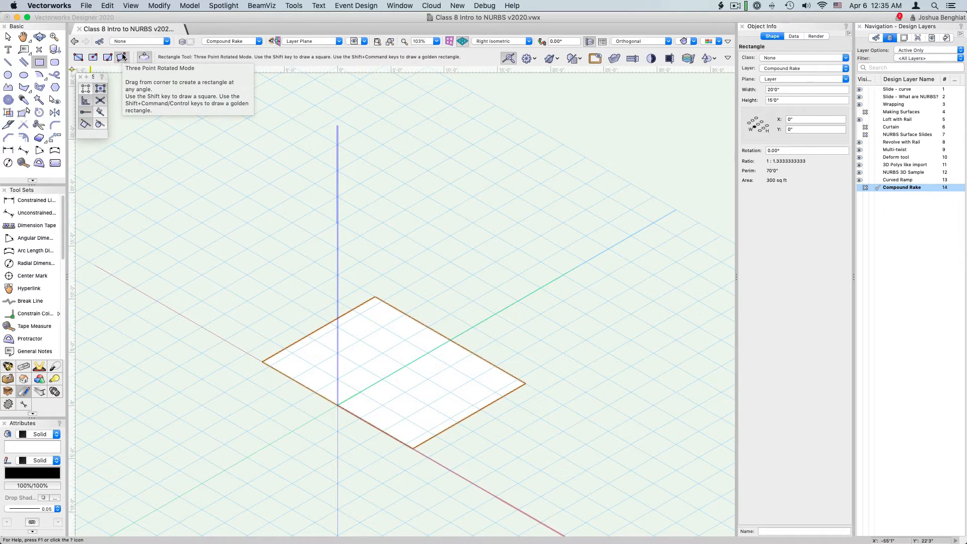
pyautogui.click(375, 296)
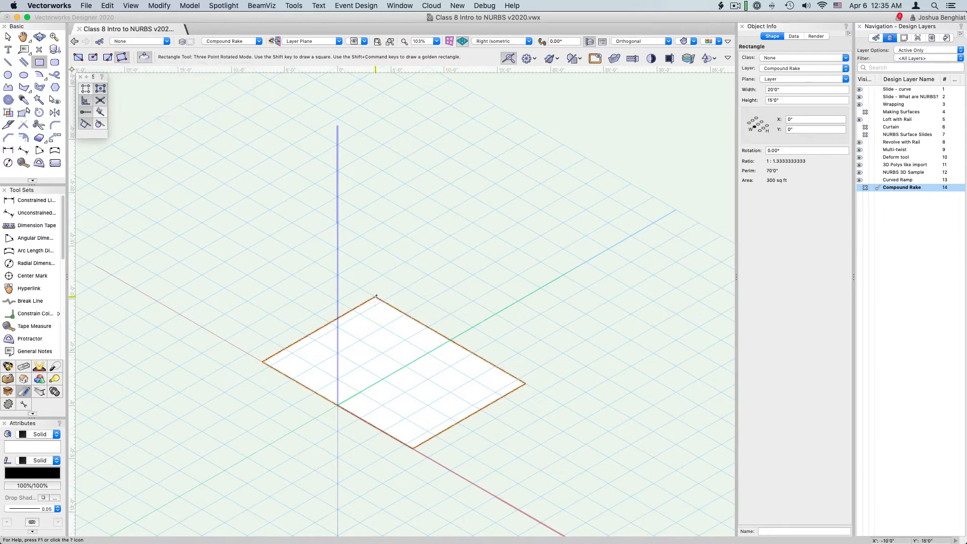
pyautogui.click(526, 384)
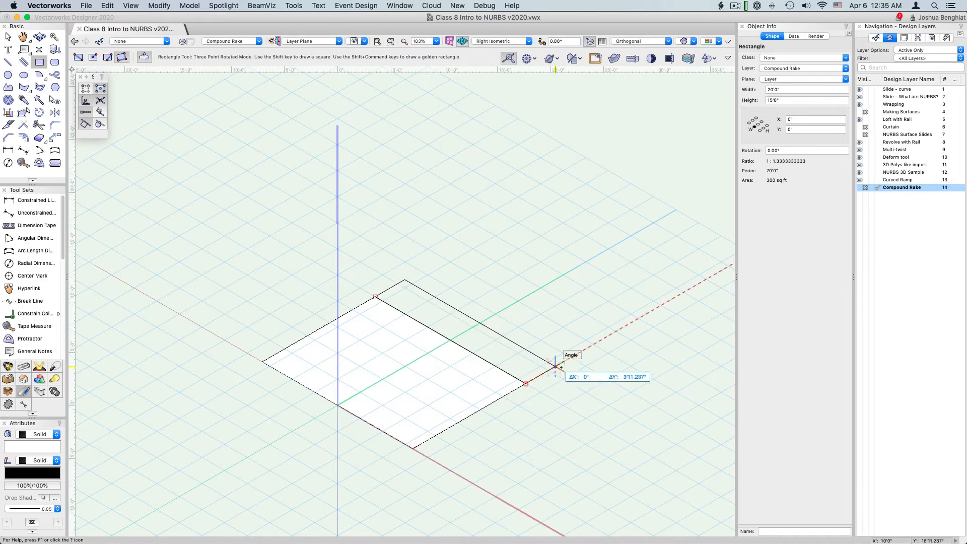
pyautogui.press('Tab')
pyautogui.press('Tab')
pyautogui.press('Tab')
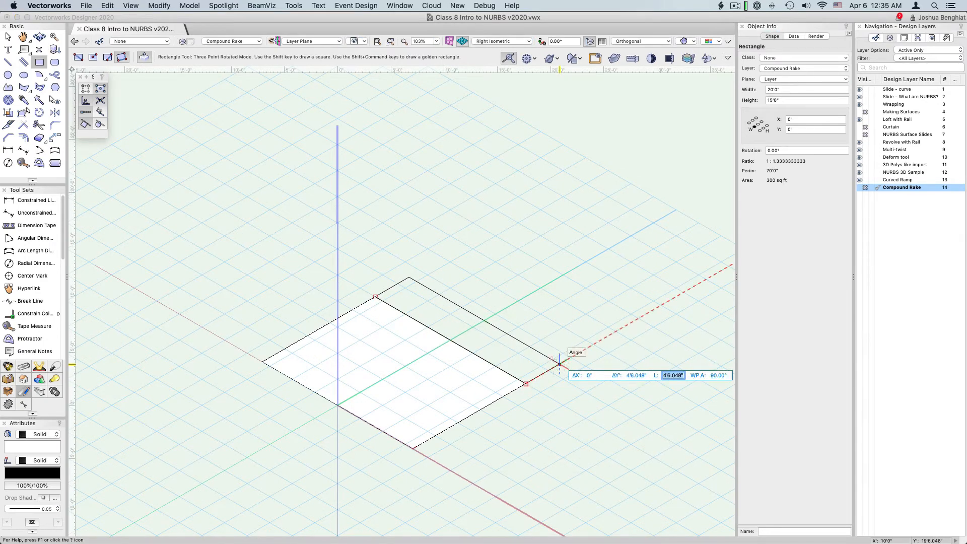
pyautogui.write('3')
pyautogui.click(526, 382)
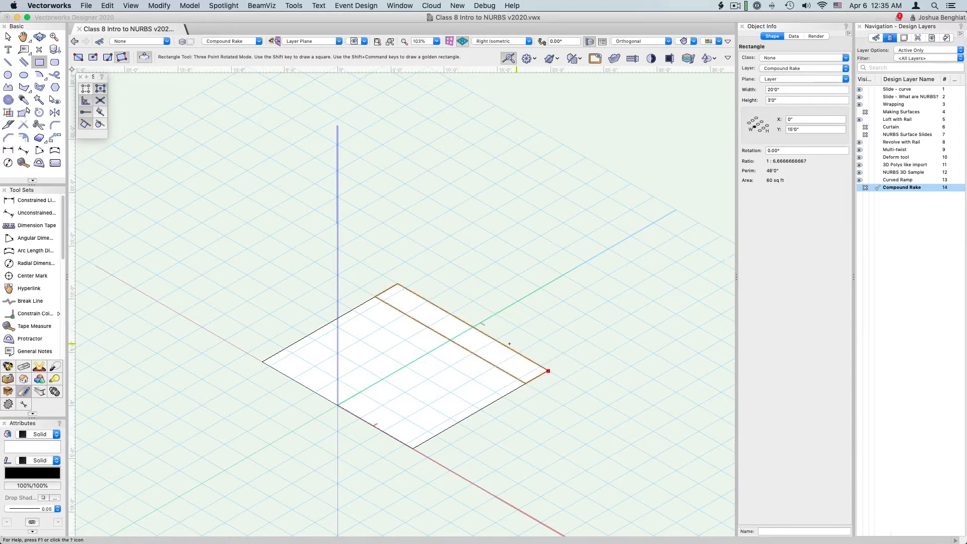
# - Extrude the narrow back rectangle upward by 1'6"
pyautogui.click(506, 362)
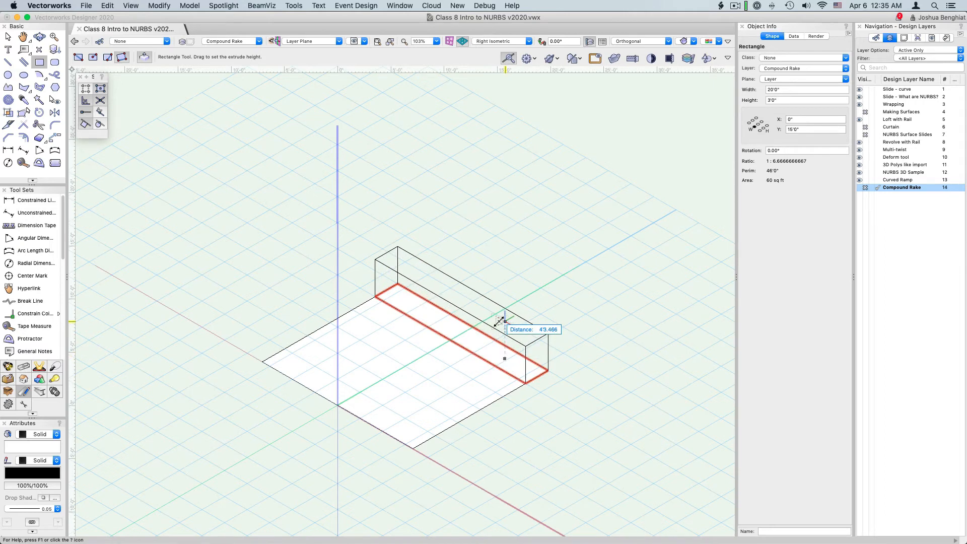
pyautogui.press('Tab')
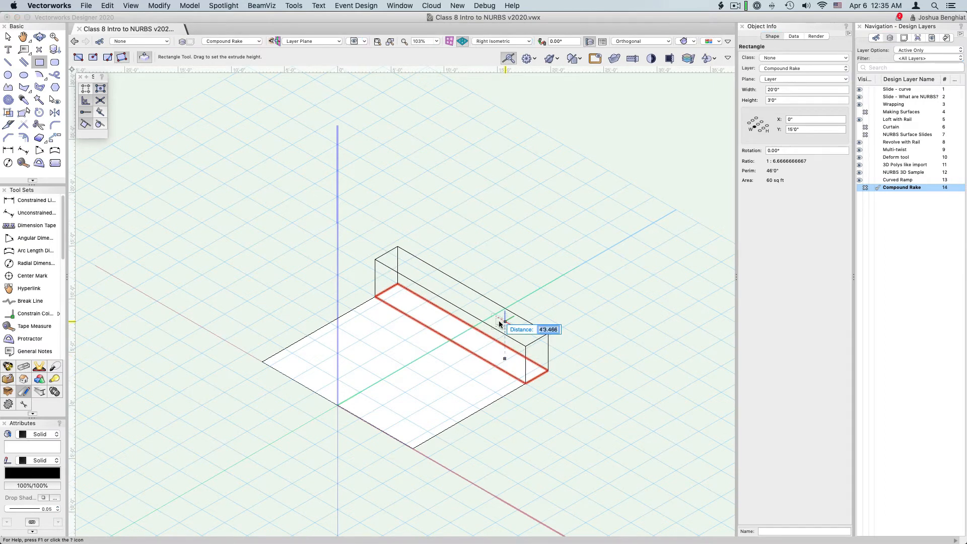
pyautogui.write("1'6")
pyautogui.press('Return')
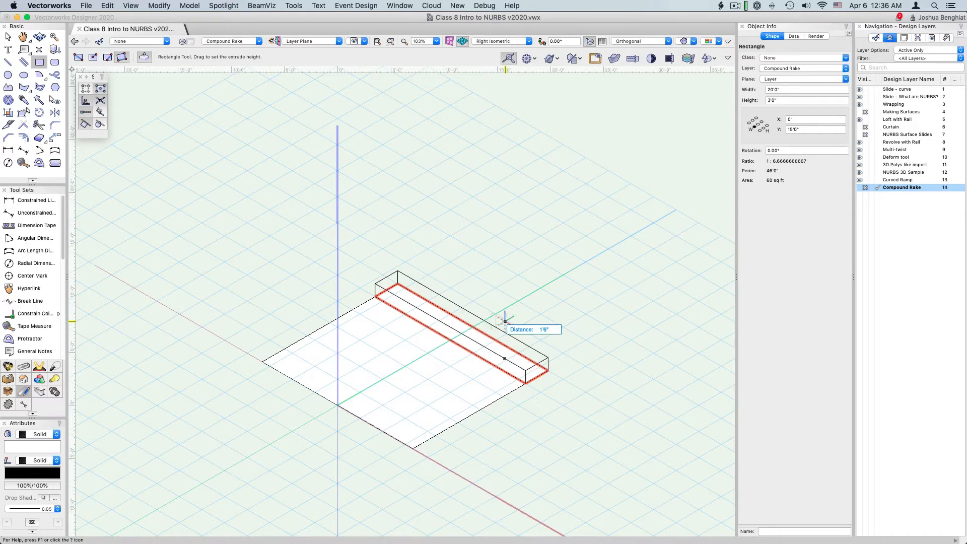
pyautogui.click(548, 340)
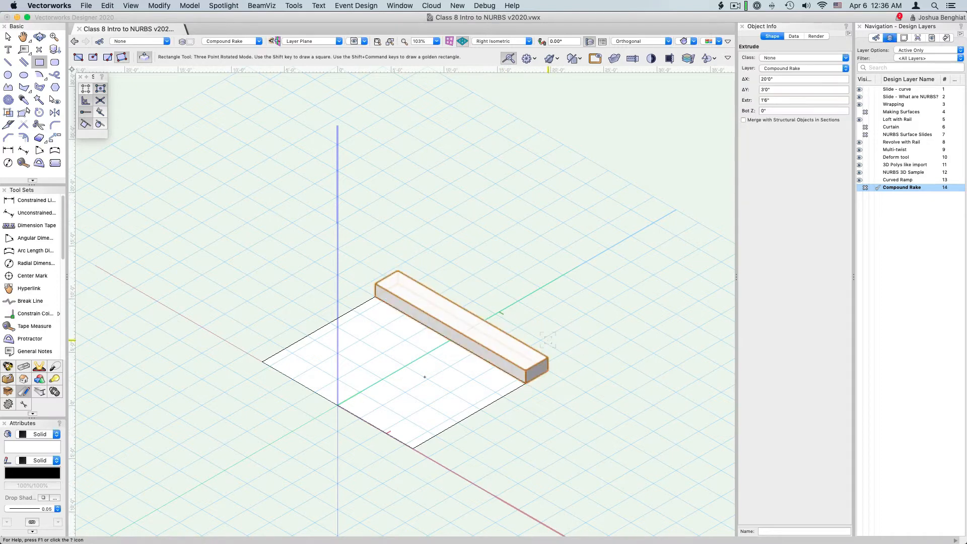
# - Draw a closed degree-1 control-point NURBS curve through the floor's two front corners, the box's near upper corner and the midpoint of its opposite vertical edge
pyautogui.scroll(2, 414, 355)
pyautogui.scroll(1, 415, 355)
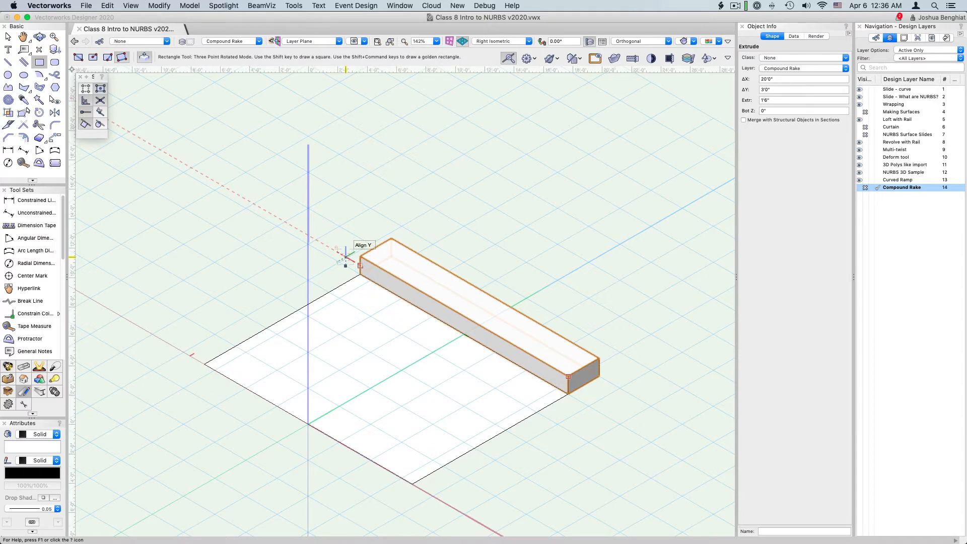
pyautogui.click(39, 379)
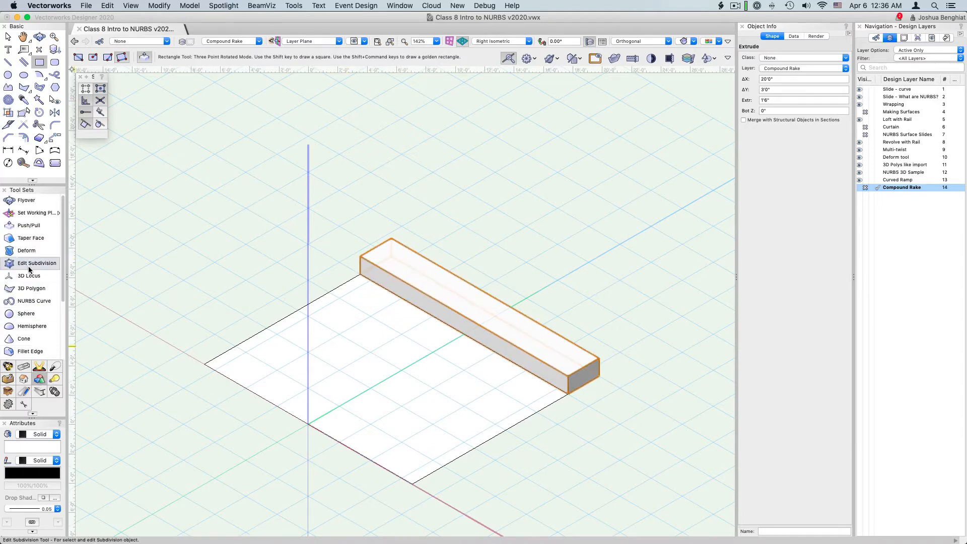
pyautogui.click(27, 298)
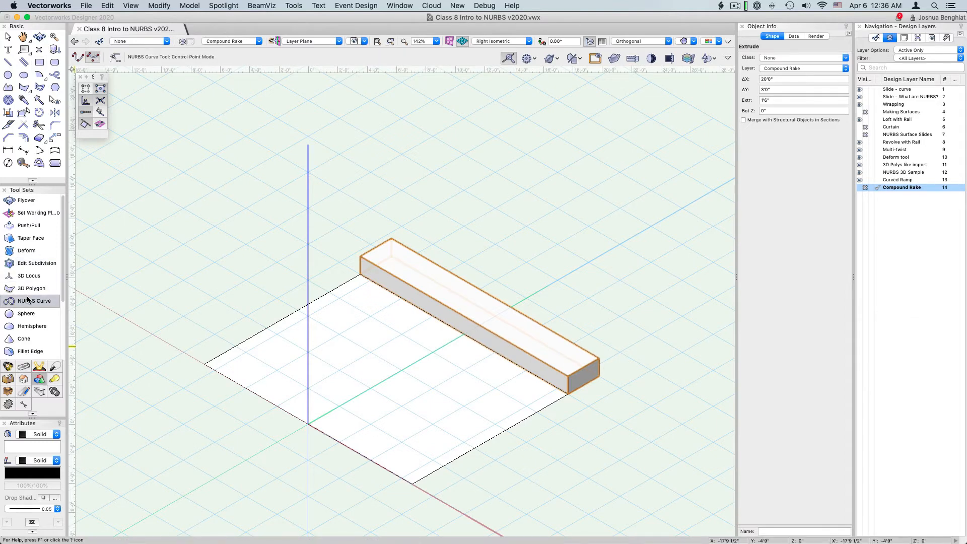
pyautogui.click(115, 57)
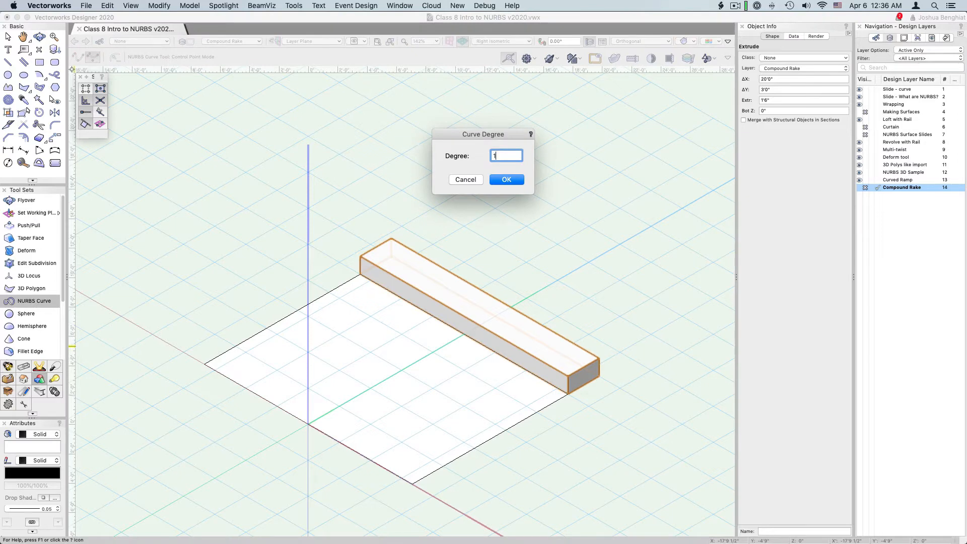
pyautogui.click(515, 181)
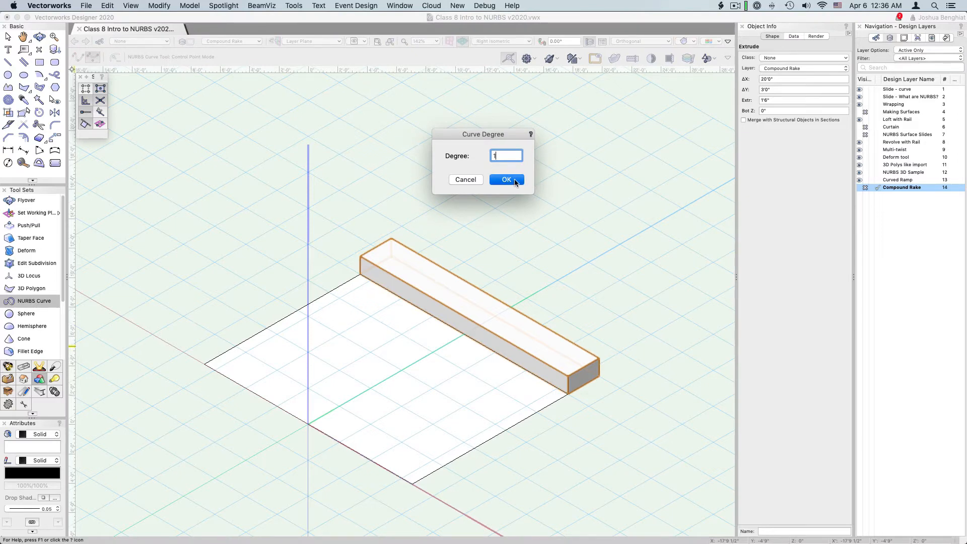
pyautogui.click(204, 364)
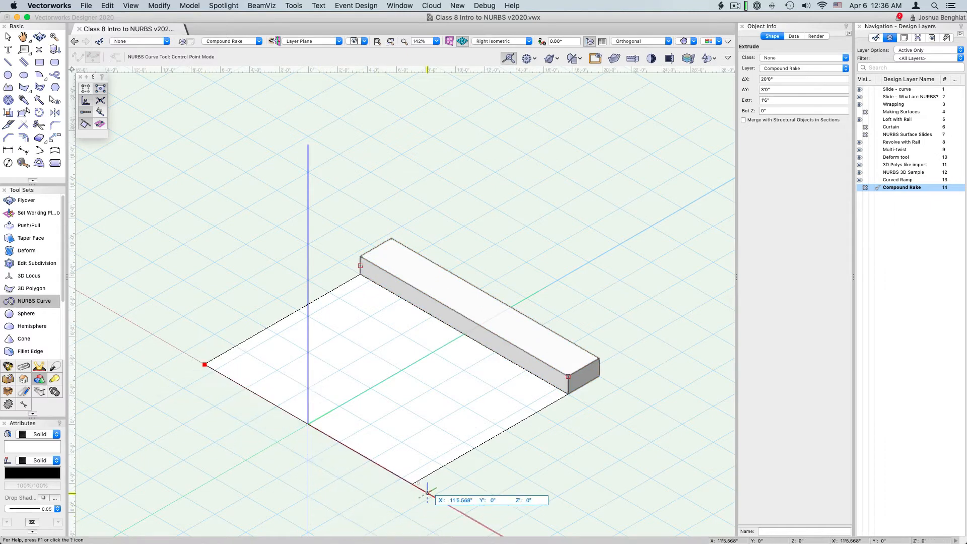
pyautogui.click(412, 485)
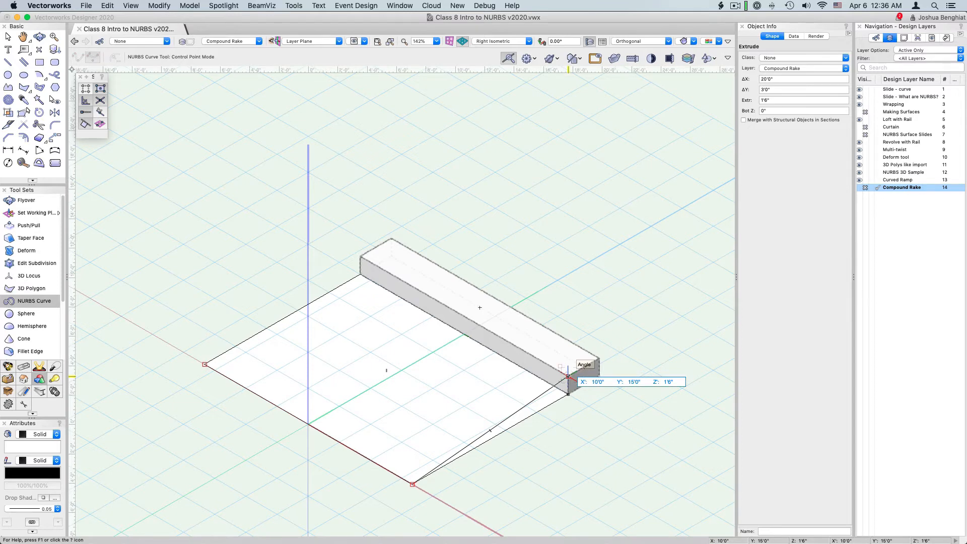
pyautogui.click(568, 377)
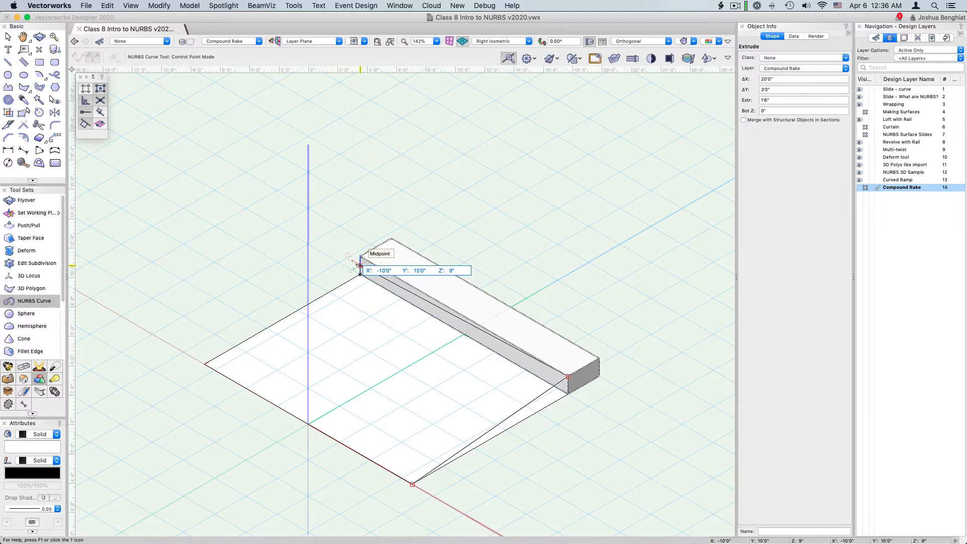
pyautogui.click(360, 266)
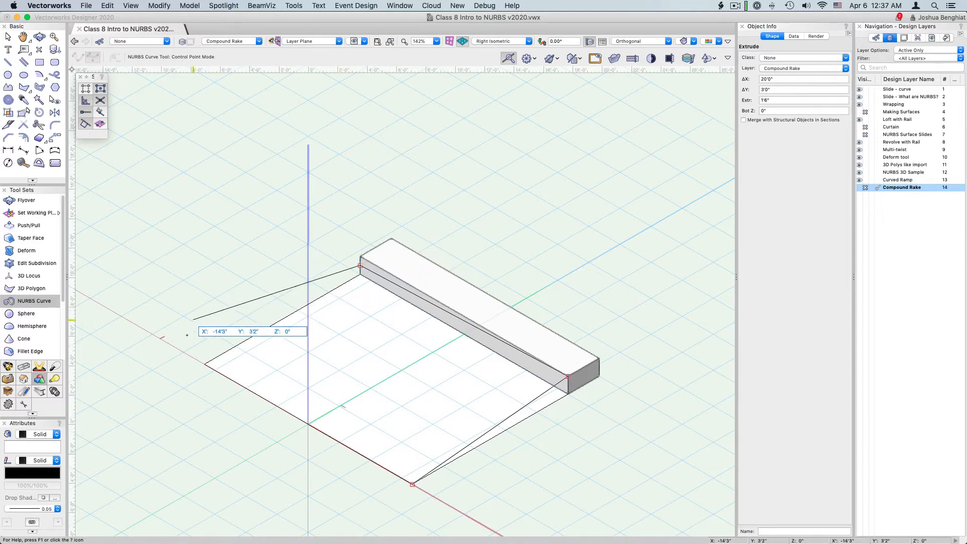
pyautogui.click(204, 363)
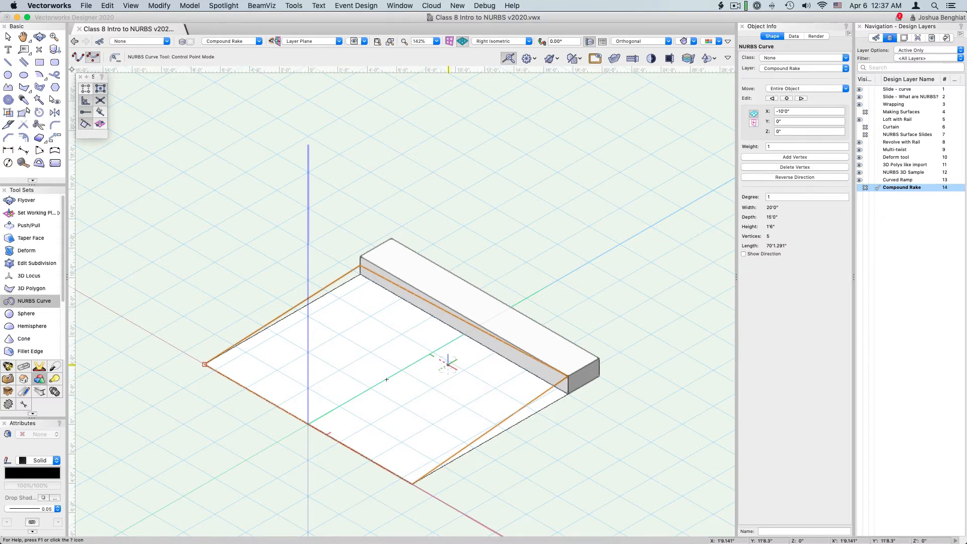
# - Convert the 20' by 15' floor rectangle to a NURBS curve
pyautogui.click(8, 36)
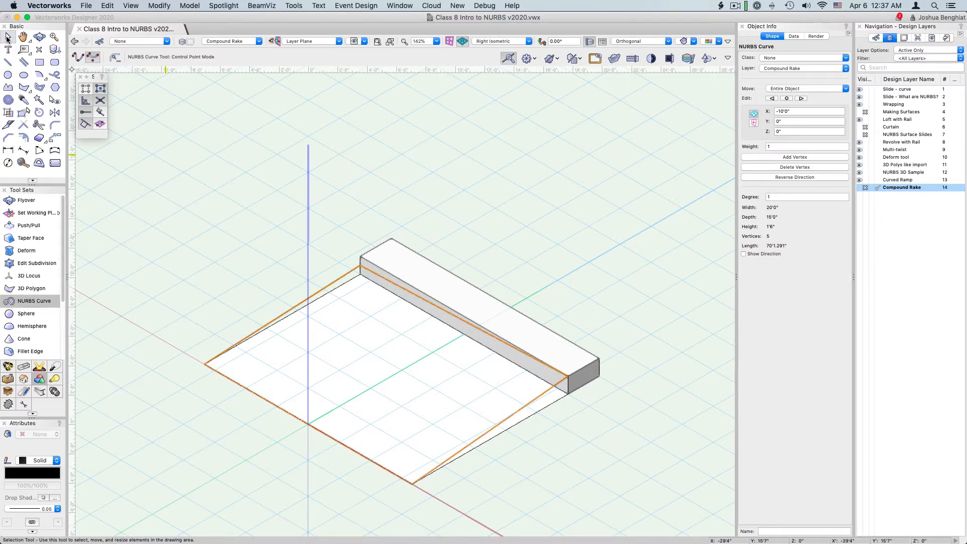
pyautogui.click(567, 395)
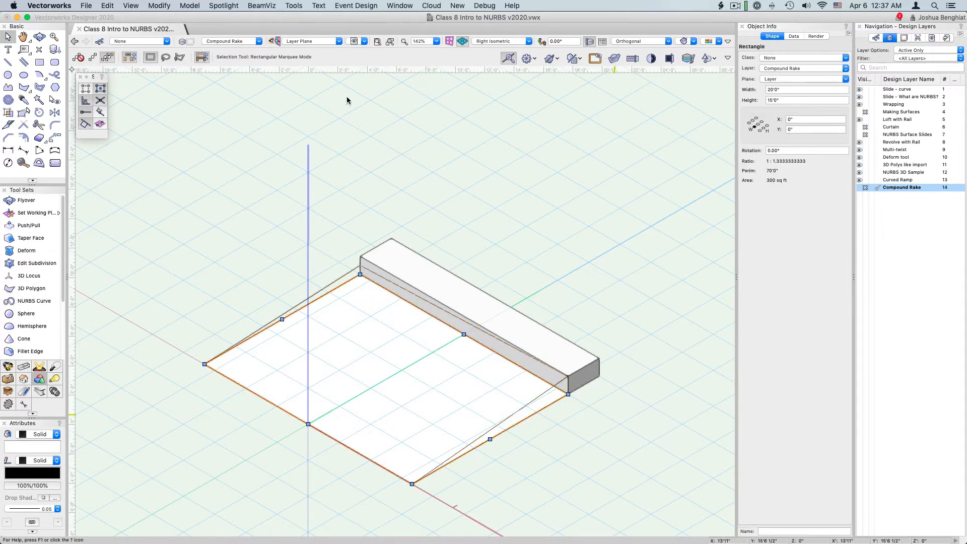
pyautogui.click(154, 5)
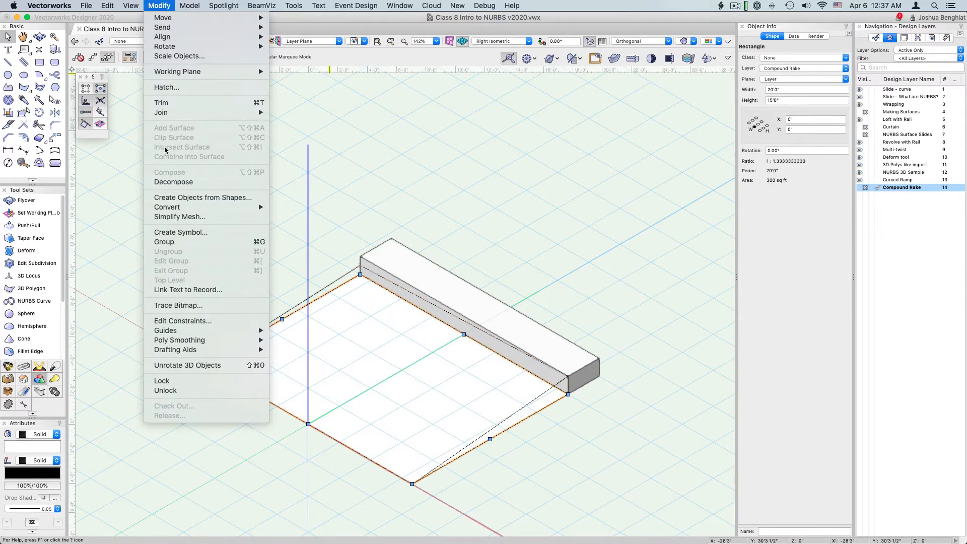
pyautogui.moveTo(195, 207)
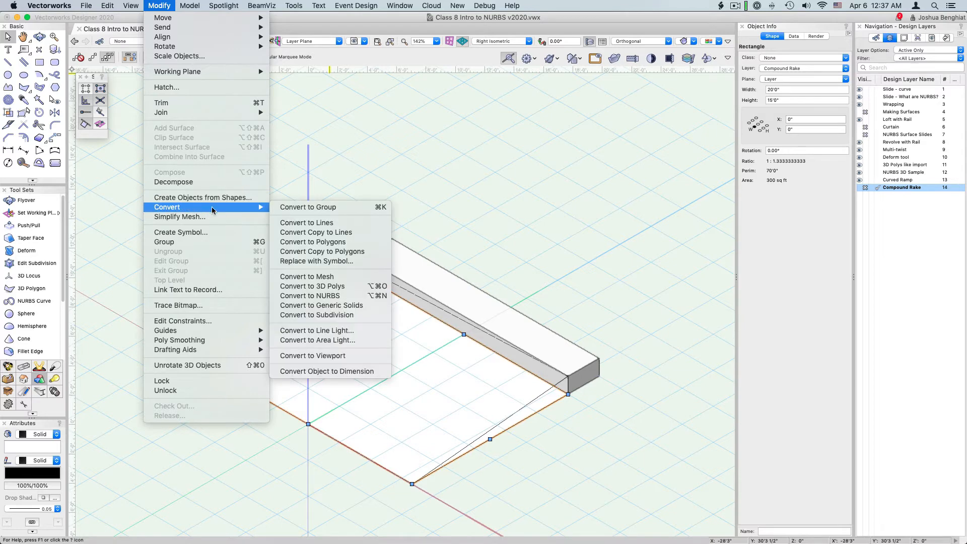
pyautogui.click(323, 296)
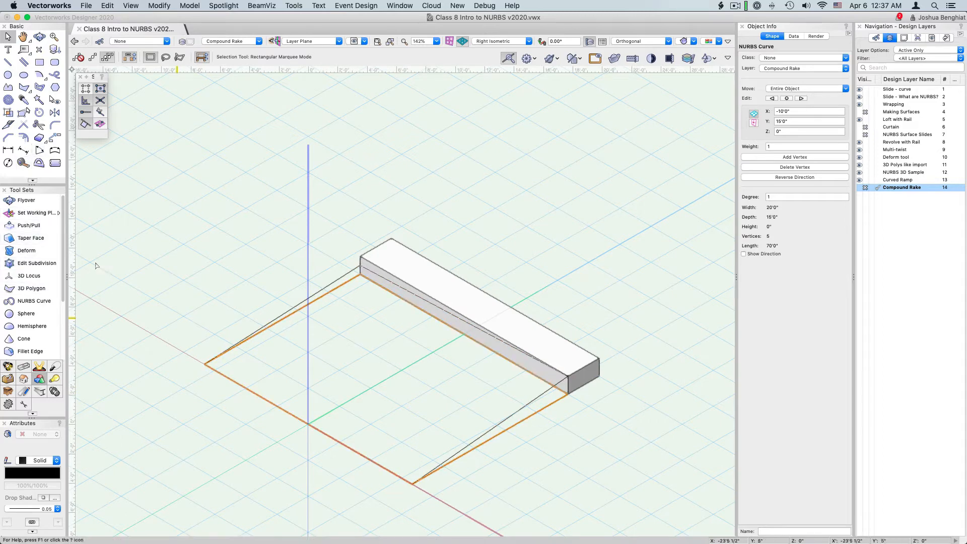
# - Loft the flat floor curve and the sloped curve in No Rail mode, keeping the curves
pyautogui.scroll(-3, 36, 331)
pyautogui.click(32, 303)
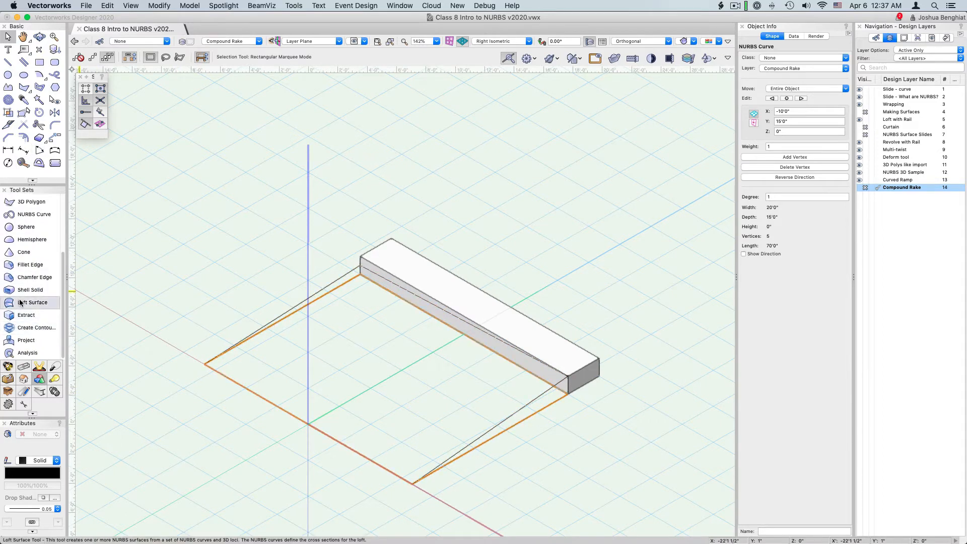
pyautogui.click(98, 56)
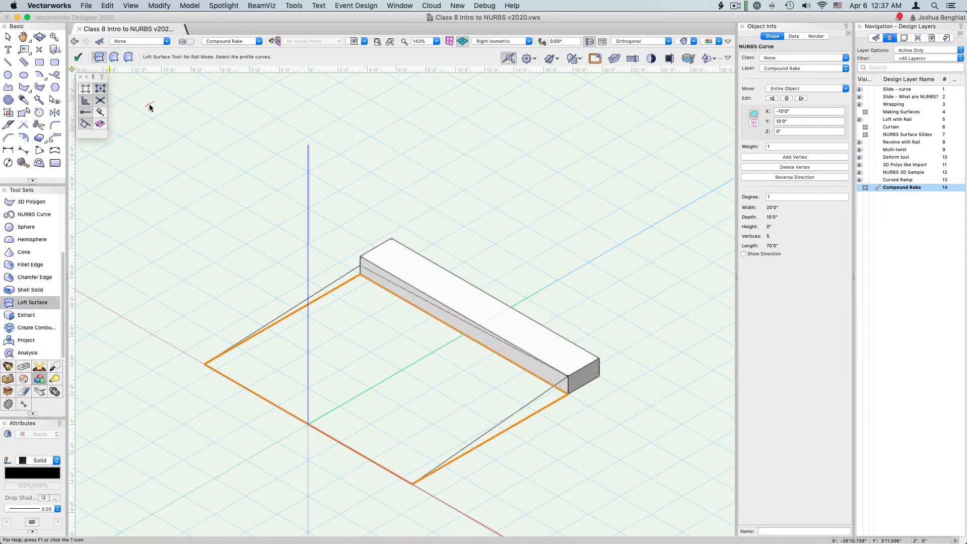
pyautogui.click(556, 384)
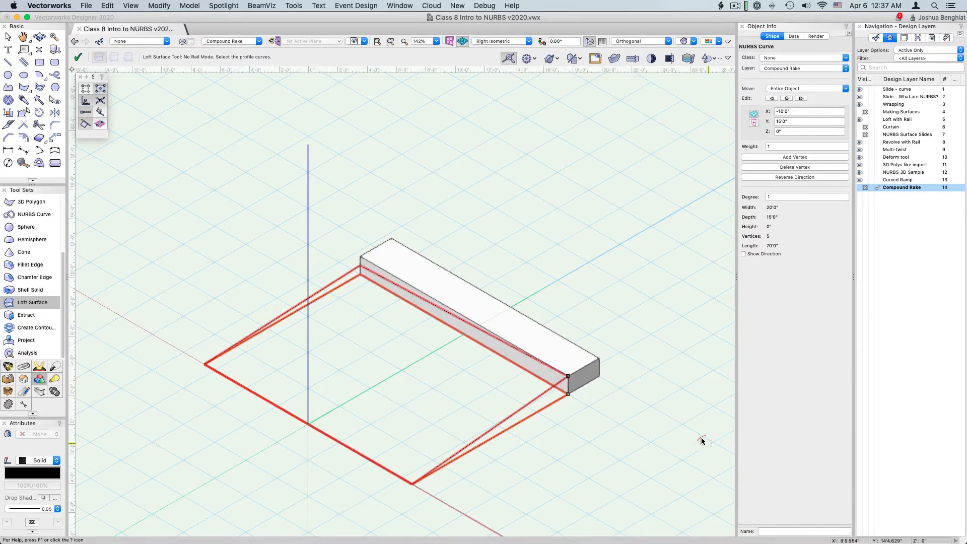
pyautogui.click(80, 59)
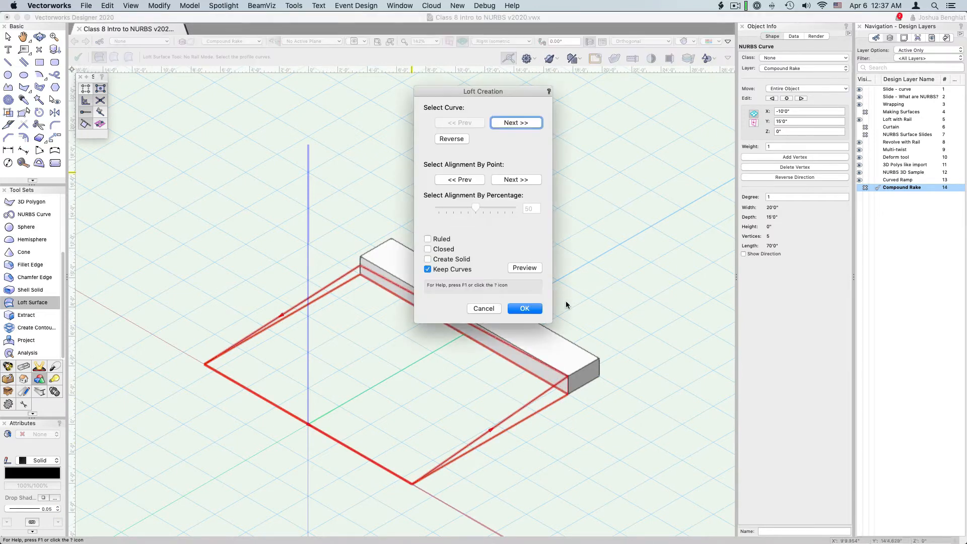
pyautogui.click(525, 268)
pyautogui.click(524, 308)
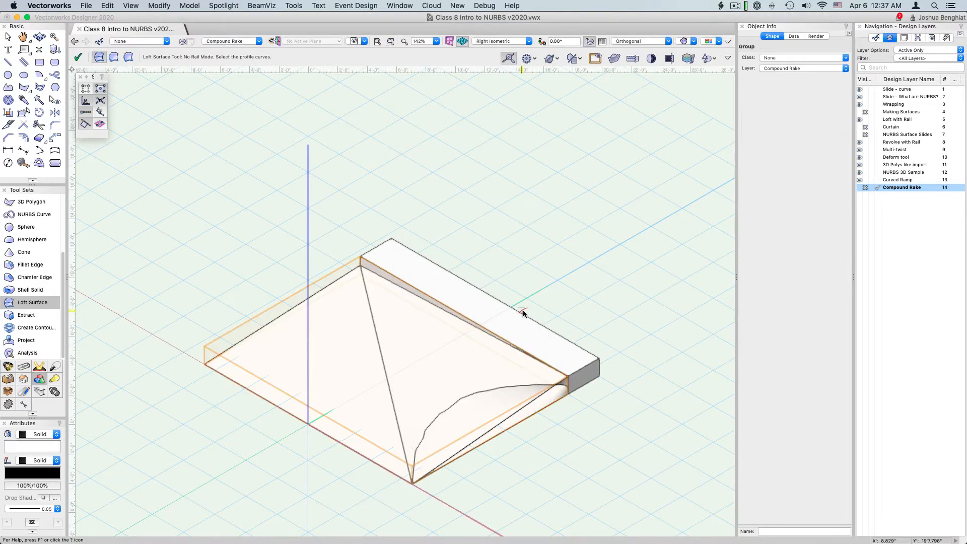
# - Inspect the lofted surface group from several angles and delete it
pyautogui.click(38, 37)
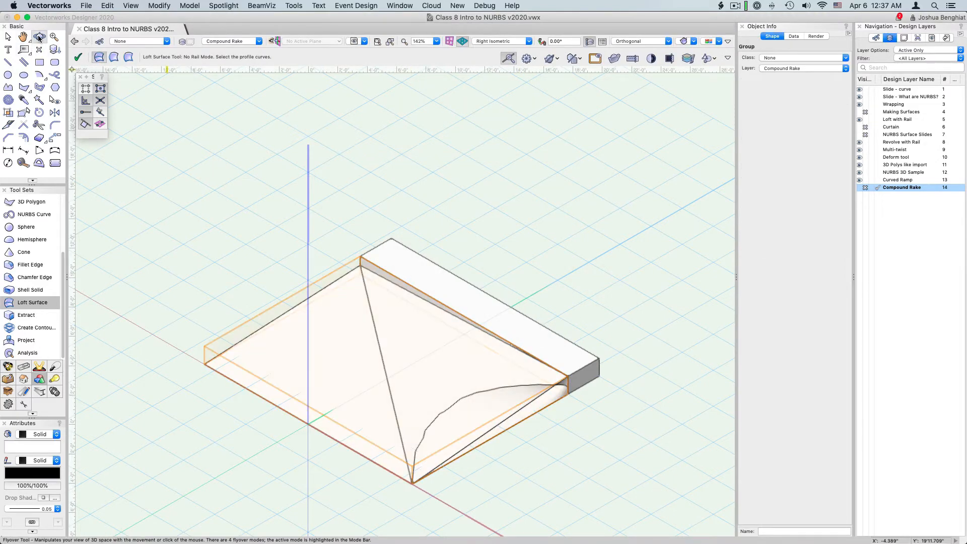
pyautogui.moveTo(433, 357); pyautogui.dragTo(413, 297)
pyautogui.scroll(2, 491, 428)
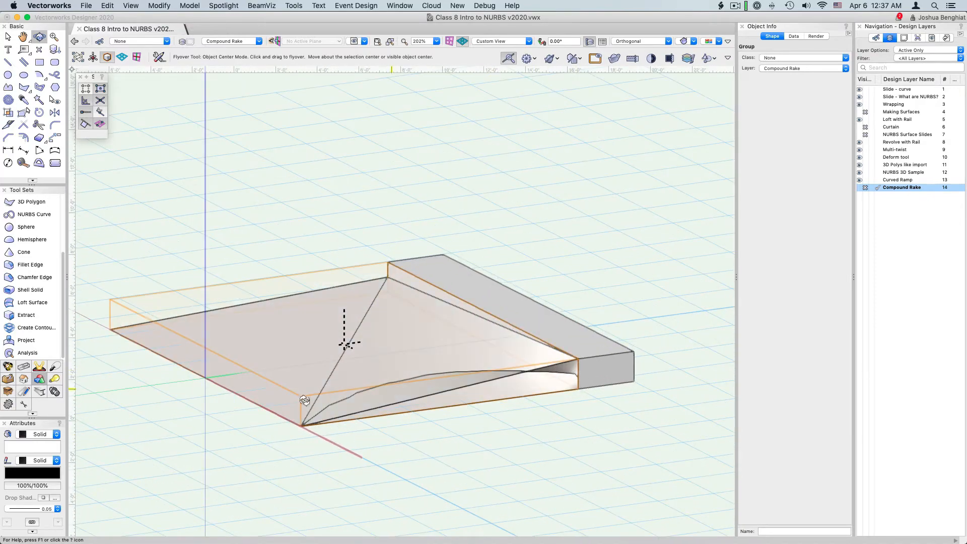
pyautogui.moveTo(286, 342); pyautogui.dragTo(393, 359)
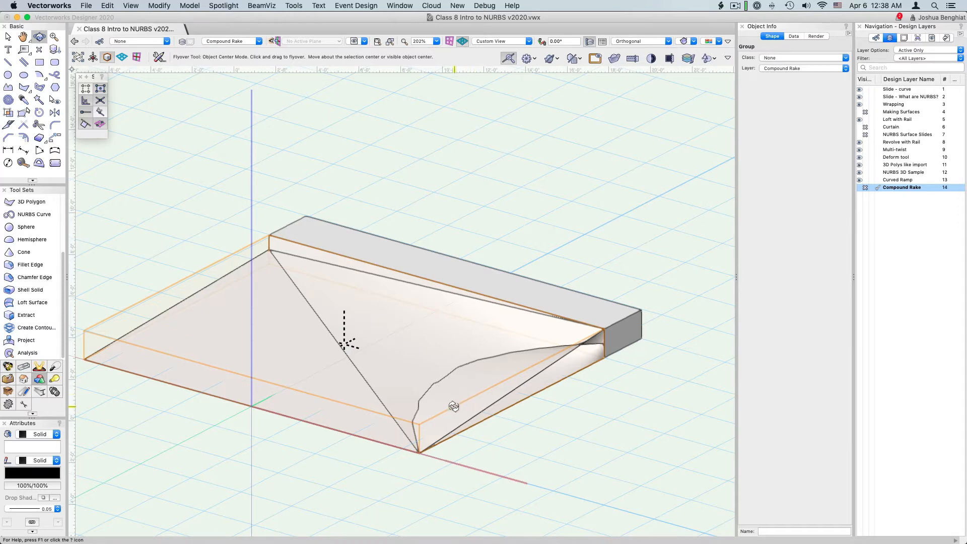
pyautogui.scroll(-2, 458, 403)
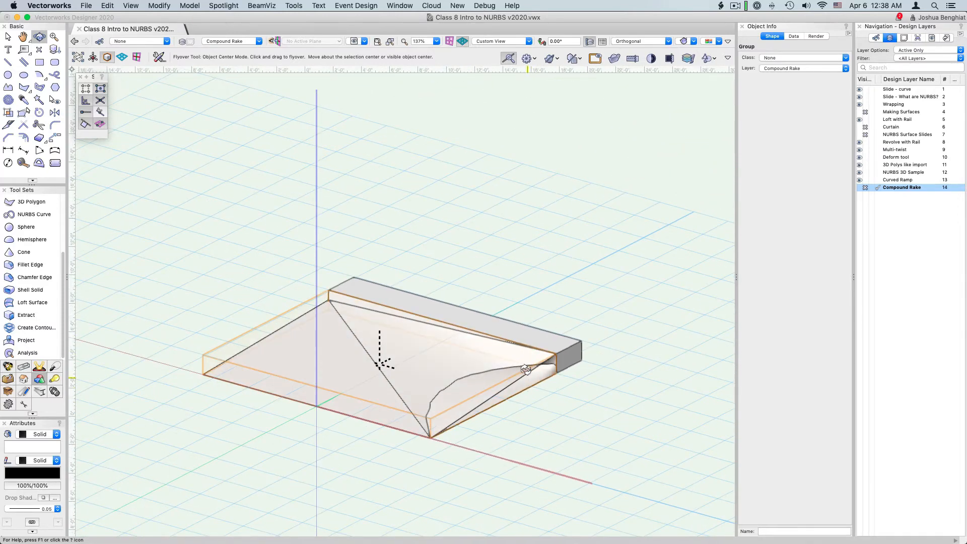
pyautogui.scroll(1, 525, 370)
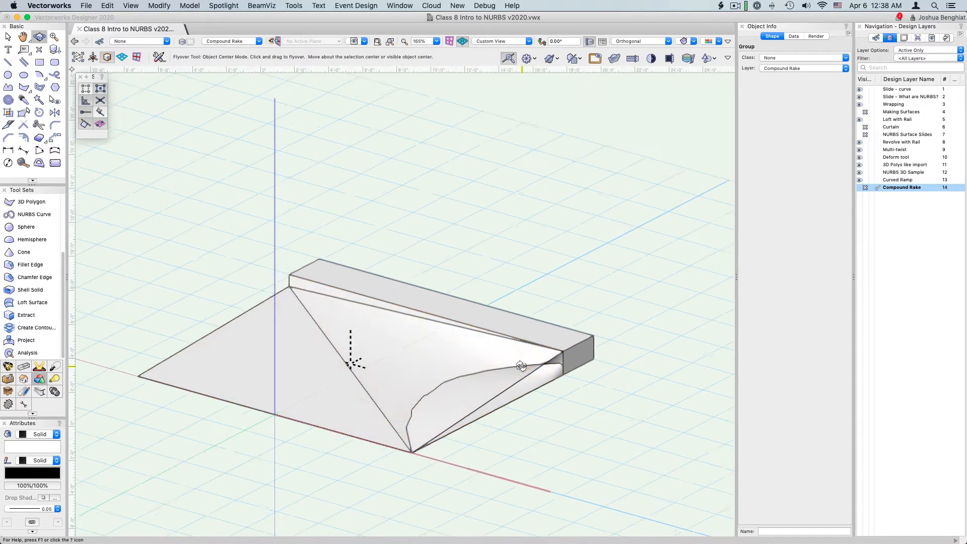
pyautogui.scroll(1, 522, 366)
pyautogui.press('Delete')
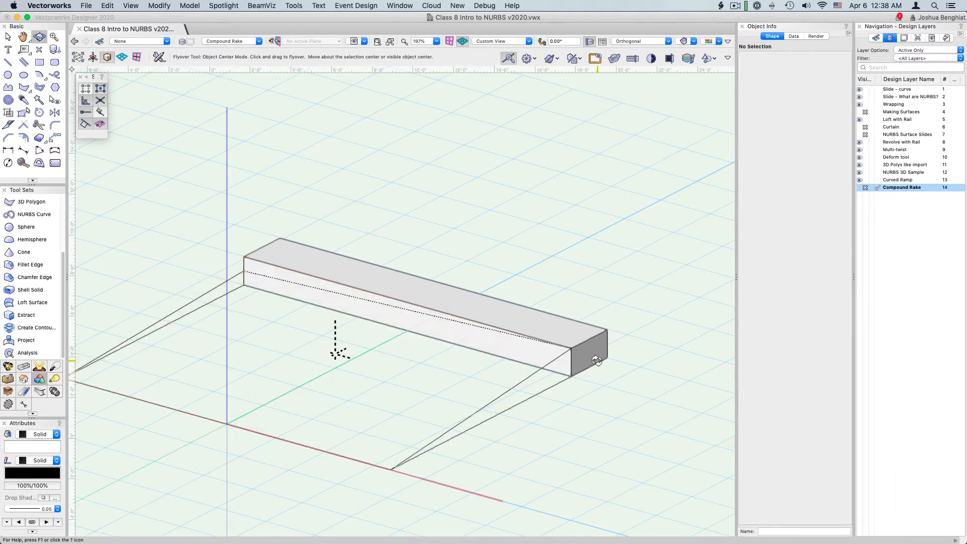
# - Draw a closed degree-1 NURBS triangle through the right front floor corner and the box's near upper and lower corners on that side
pyautogui.press('KP_4')
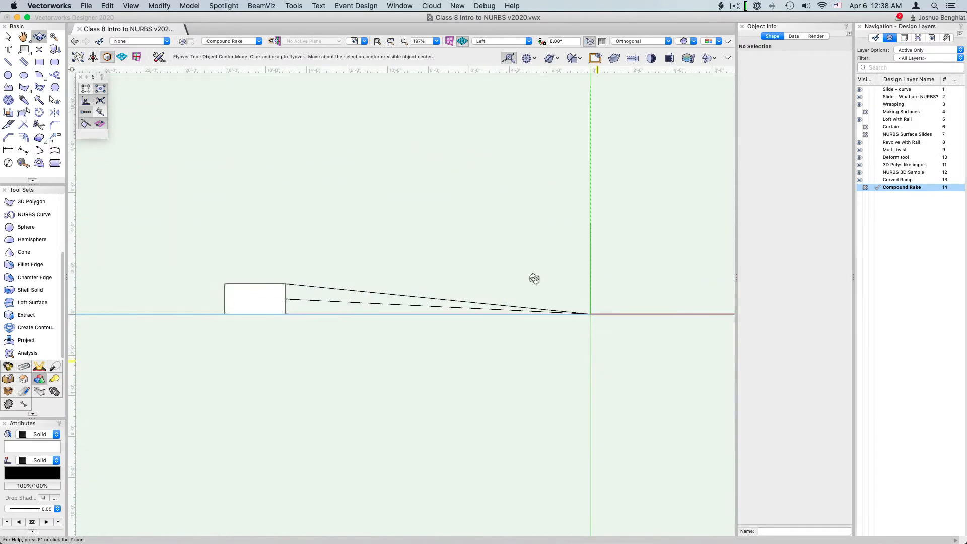
pyautogui.scroll(3, 383, 268)
pyautogui.moveTo(555, 295); pyautogui.dragTo(365, 296)
pyautogui.scroll(-3, 267, 336)
pyautogui.scroll(2, 286, 282)
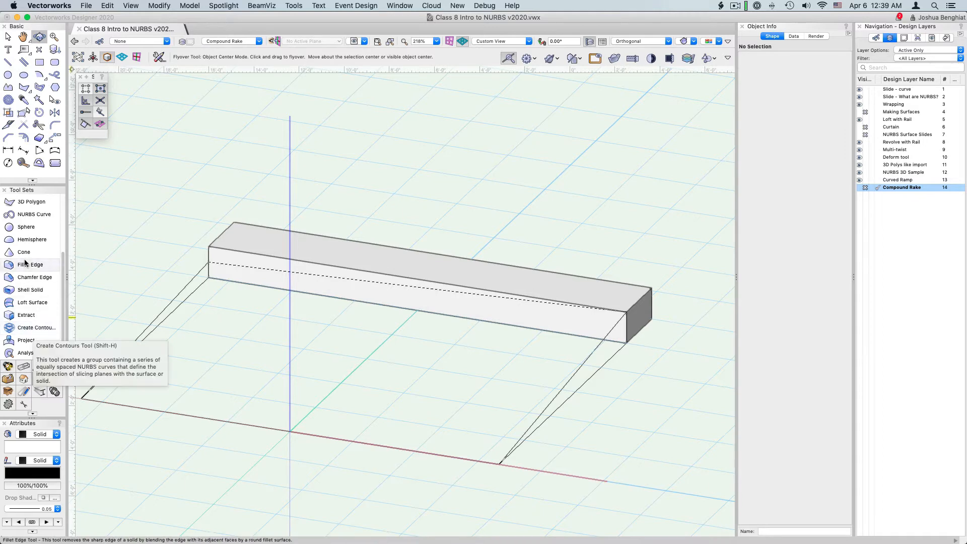
pyautogui.click(33, 213)
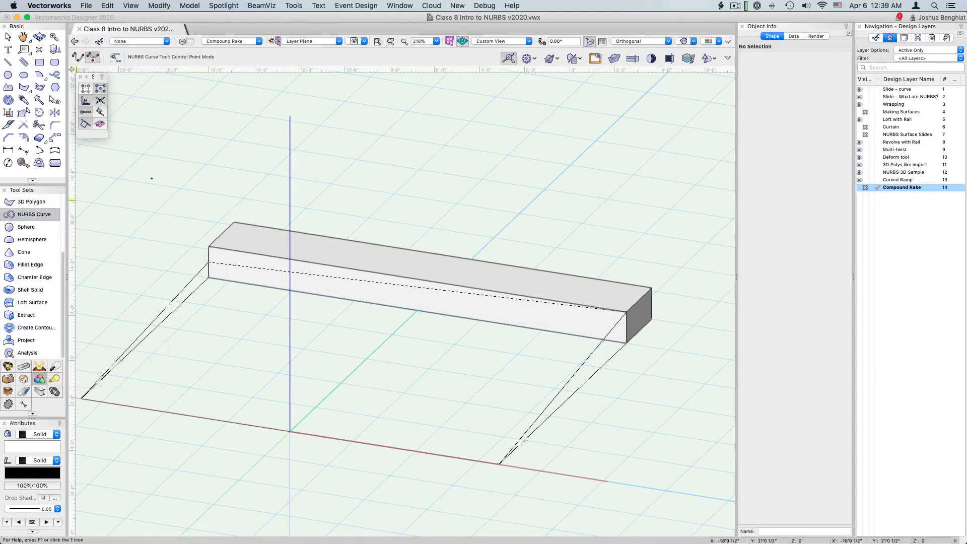
pyautogui.click(500, 464)
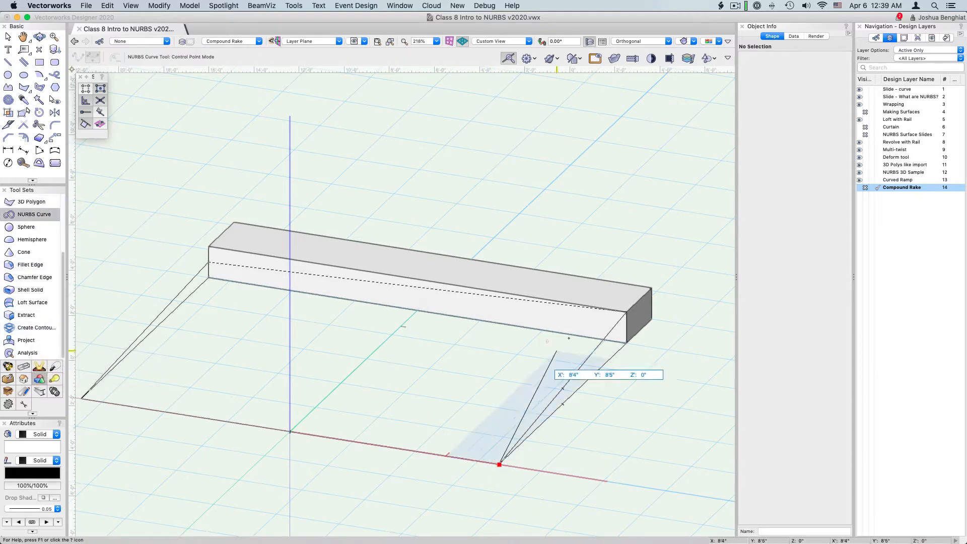
pyautogui.click(628, 313)
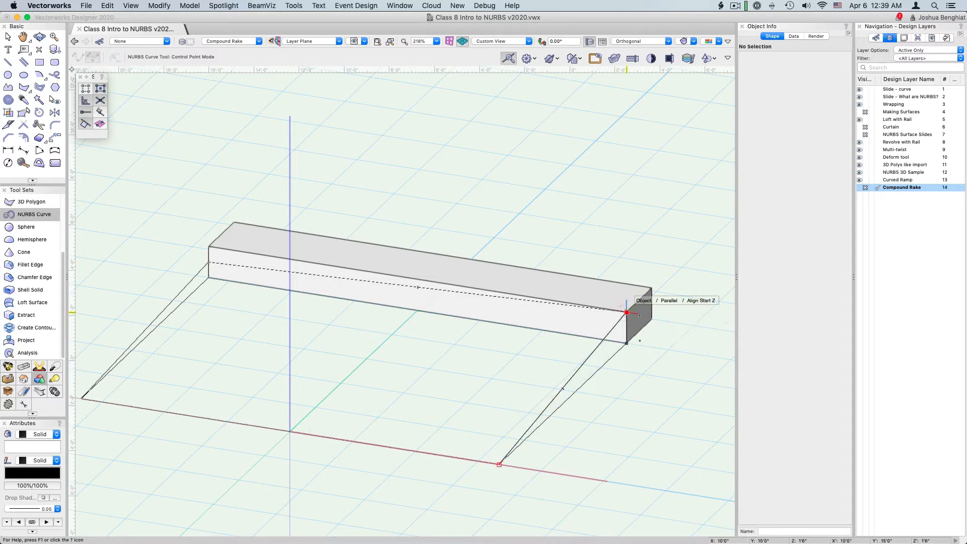
pyautogui.click(628, 345)
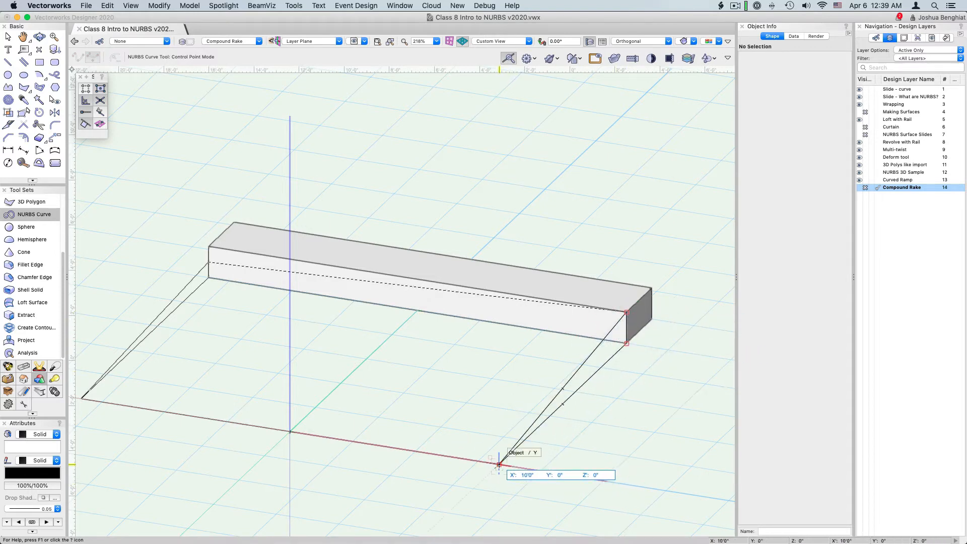
pyautogui.click(499, 464)
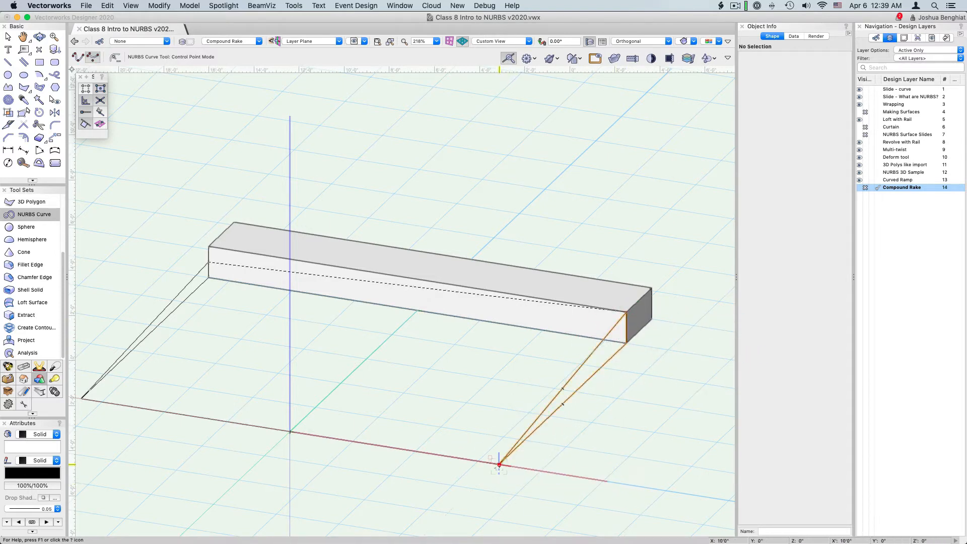
# - Draw a closed degree-1 NURBS triangle on the left side through the front floor corner, the box's vertical edge midpoint and its lower corner
pyautogui.click(81, 399)
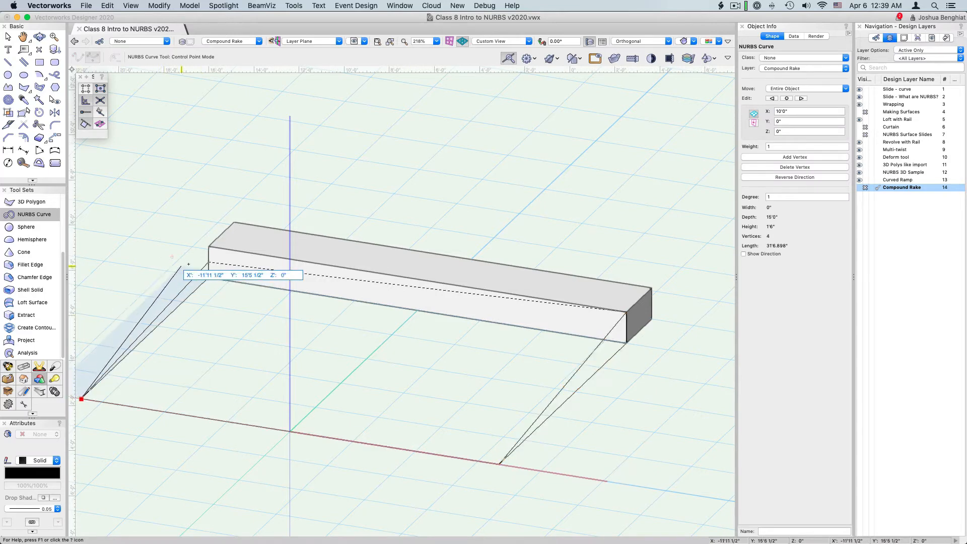
pyautogui.click(209, 278)
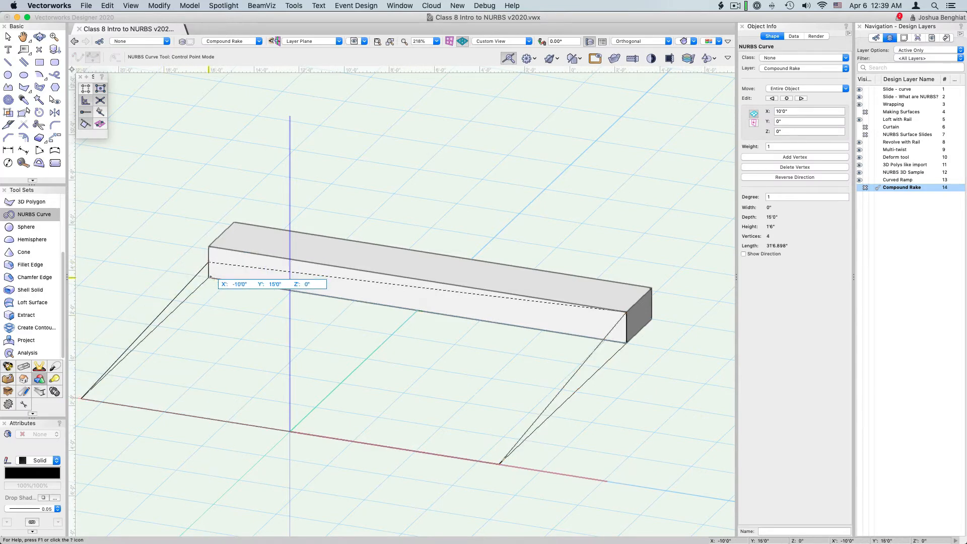
pyautogui.click(81, 399)
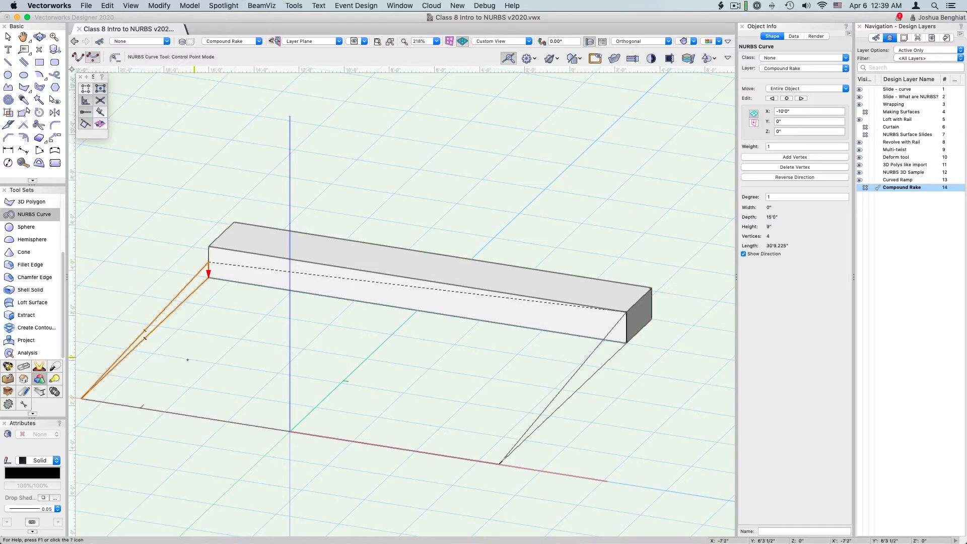
# - Reverse the left triangle curve's direction twice and compare it with the direction of the right triangle curve
pyautogui.click(804, 176)
pyautogui.click(804, 177)
pyautogui.press('x')
pyautogui.click(608, 361)
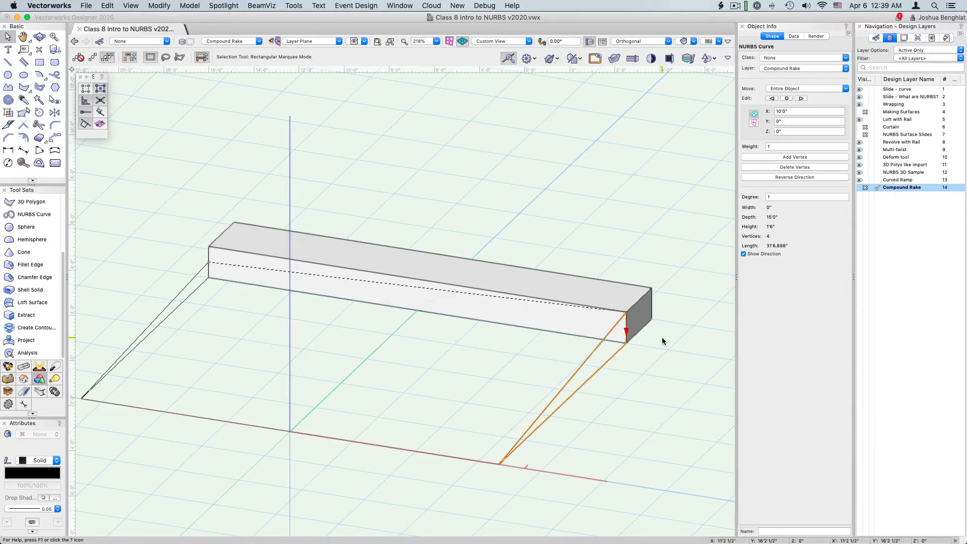
pyautogui.scroll(-2, 662, 337)
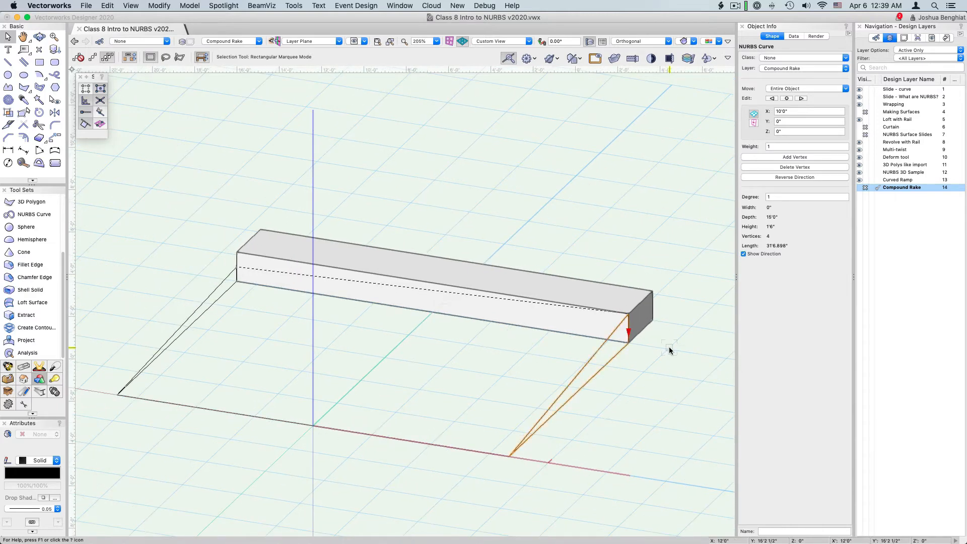
# - Loft the right and left triangle curves in No Rail mode with Create Solid and Keep Curves enabled, and inspect the raked platform
pyautogui.click(22, 303)
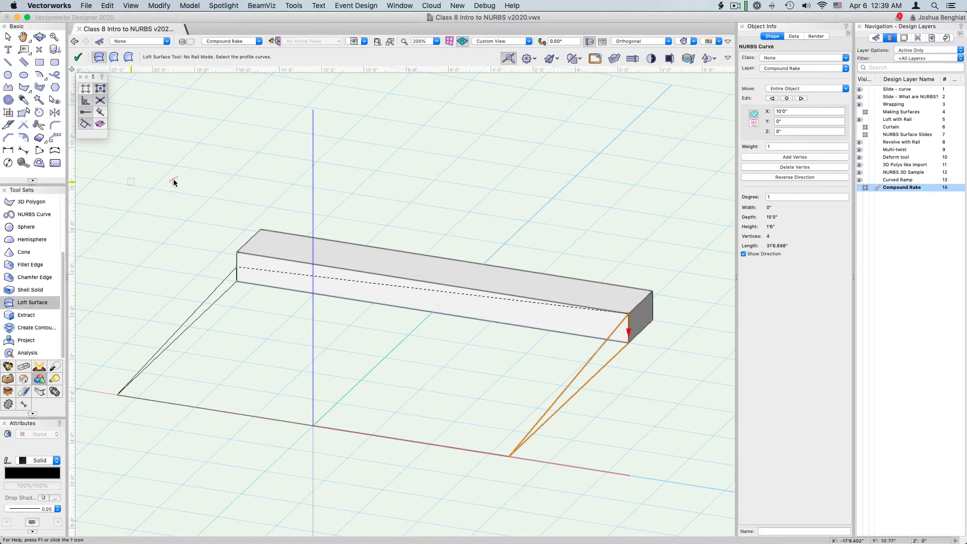
pyautogui.click(609, 365)
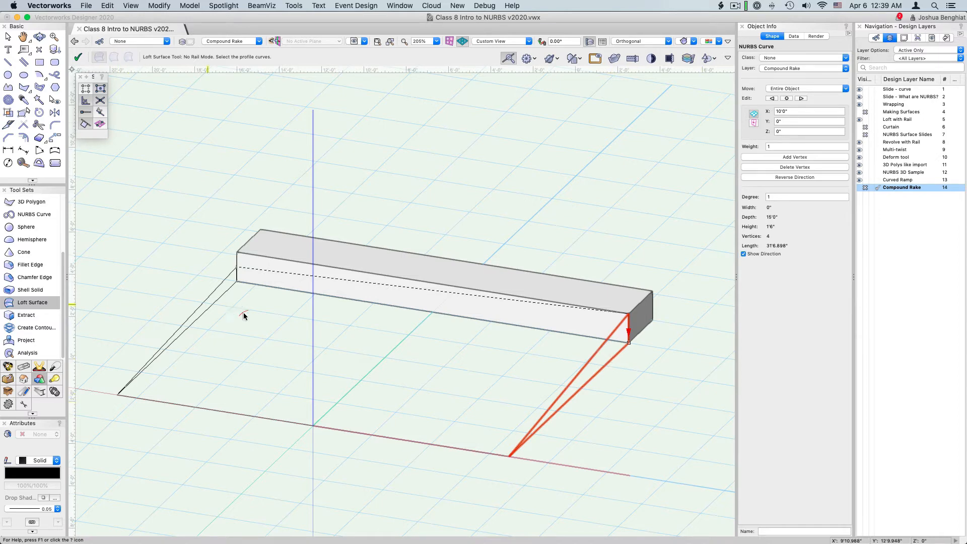
pyautogui.click(225, 301)
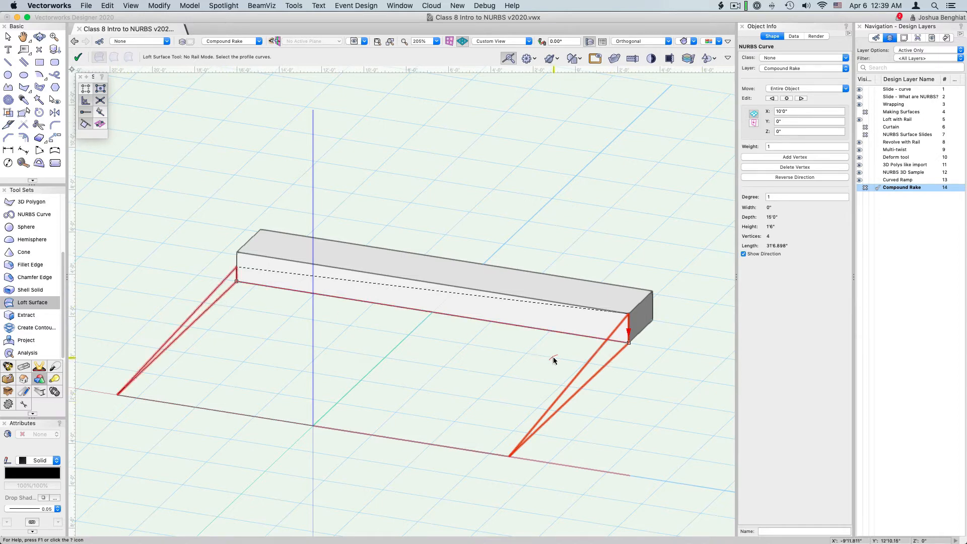
pyautogui.click(78, 57)
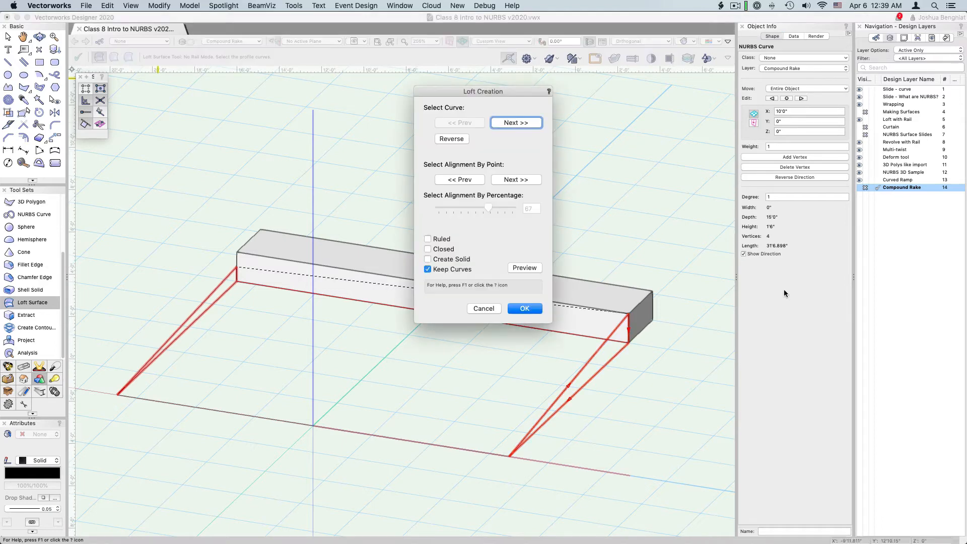
pyautogui.click(528, 267)
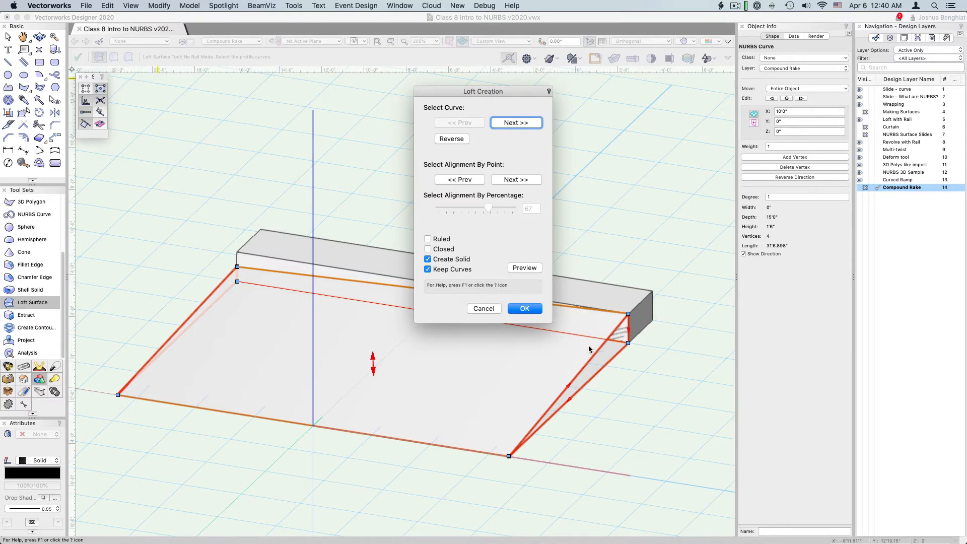
pyautogui.click(525, 308)
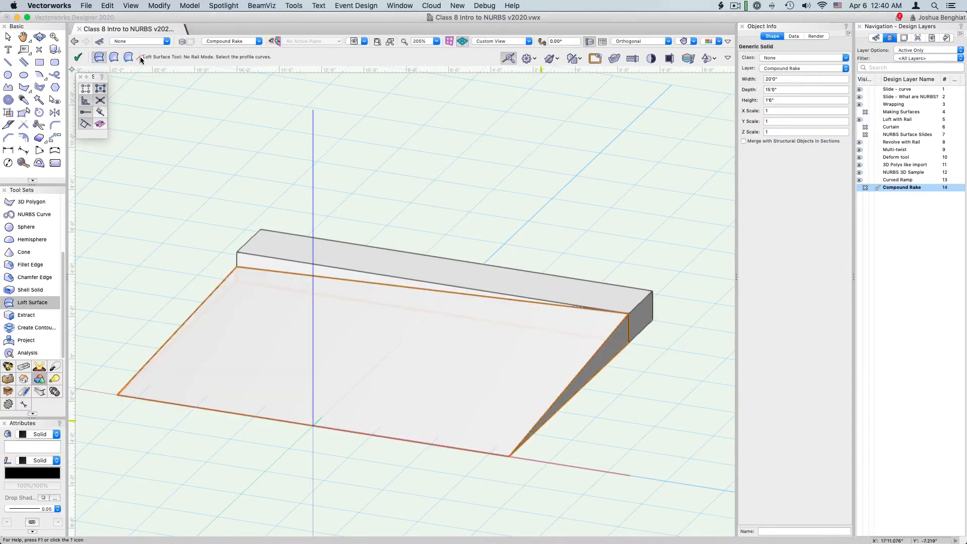
pyautogui.click(39, 37)
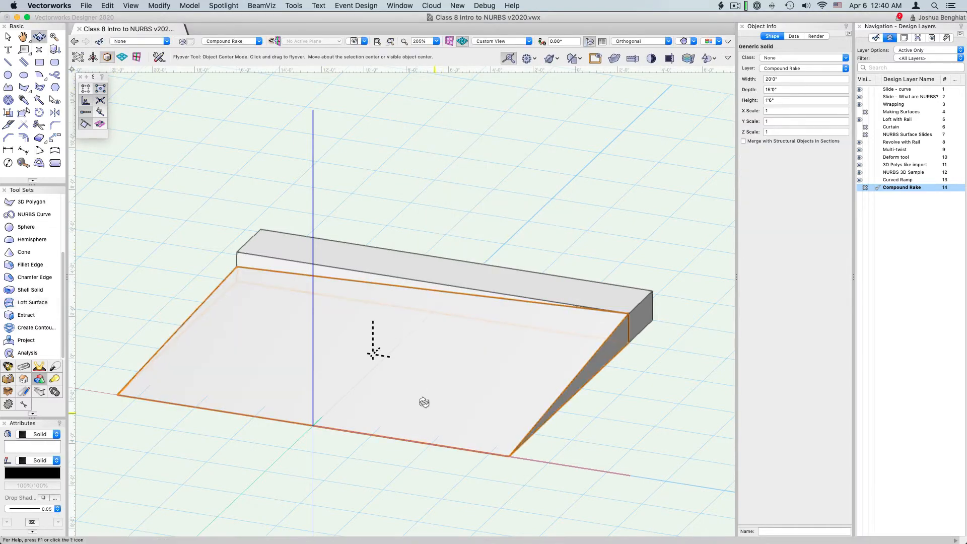
pyautogui.moveTo(423, 402); pyautogui.dragTo(400, 417)
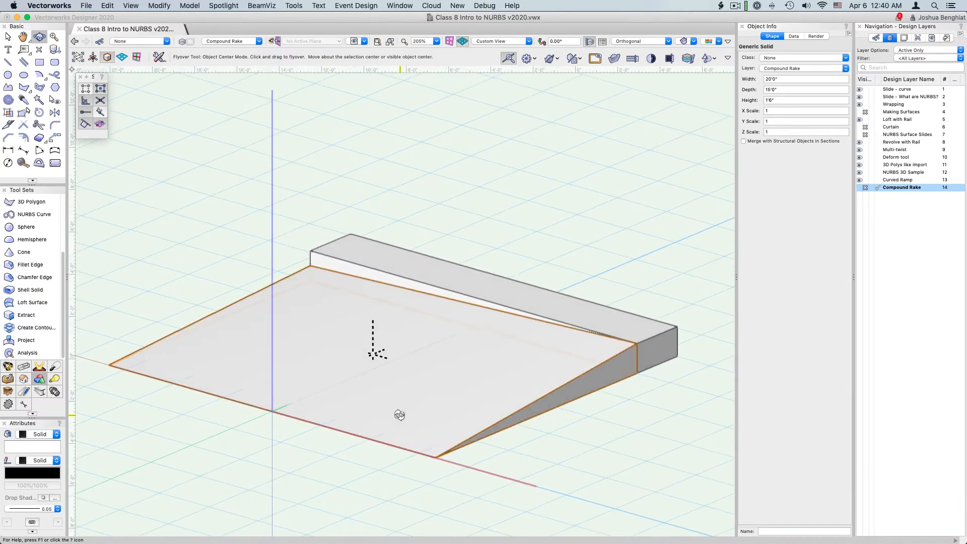
# - Make Curved Ramp the active design layer and examine the dimensioned sample ramp
pyautogui.doubleClick(910, 181)
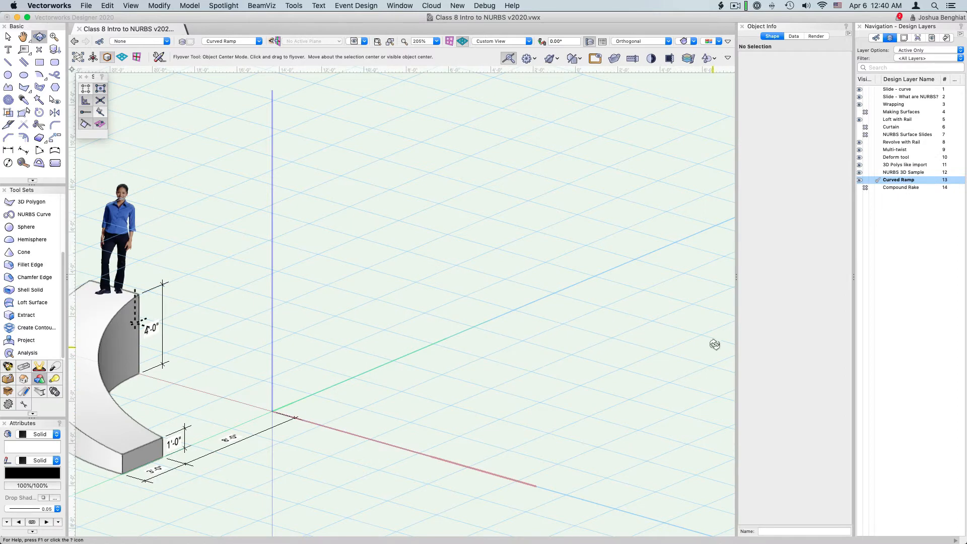
pyautogui.scroll(-3, 715, 337)
pyautogui.moveTo(391, 304); pyautogui.dragTo(331, 322)
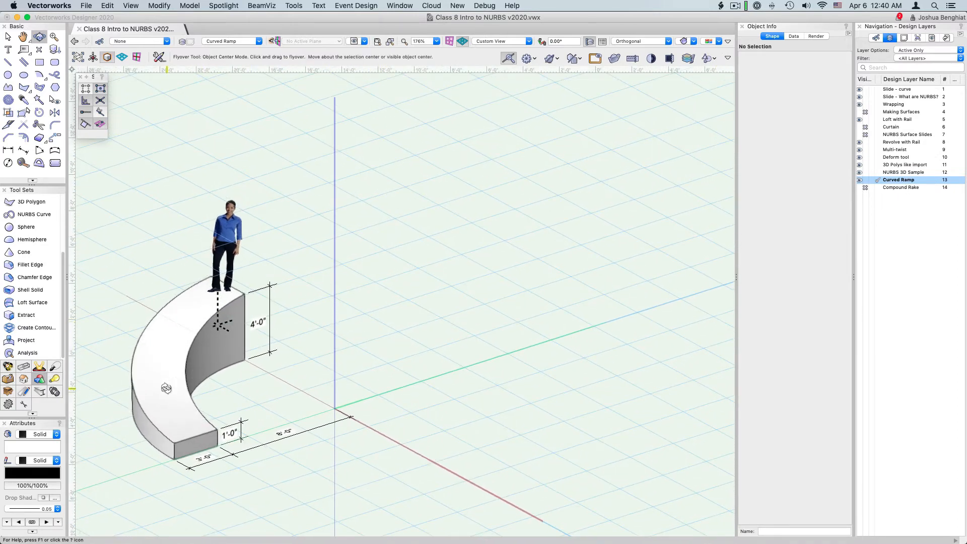
pyautogui.scroll(1, 166, 388)
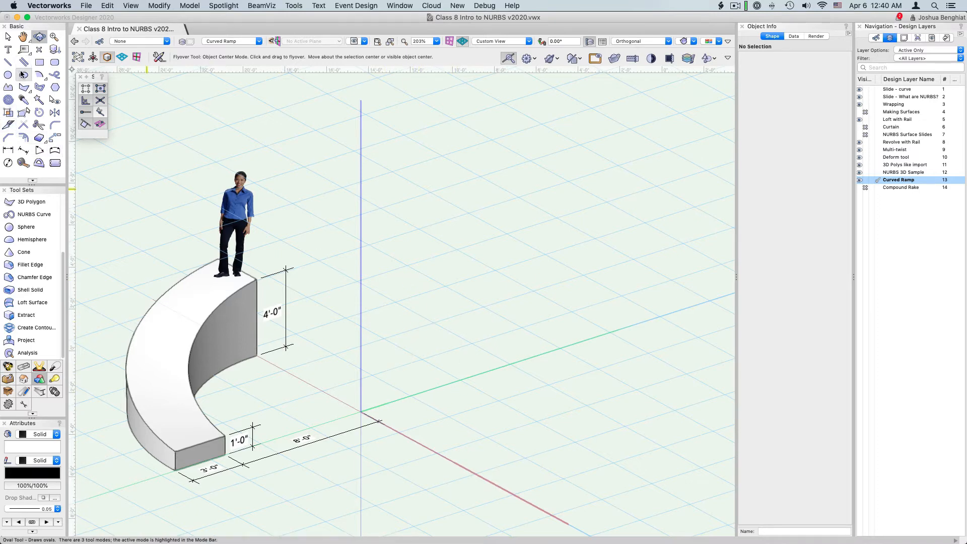
# - Draw a 90° arc with an 8' radius on the layer plane, centred on the Y axis beside the sample ramp
pyautogui.click(40, 74)
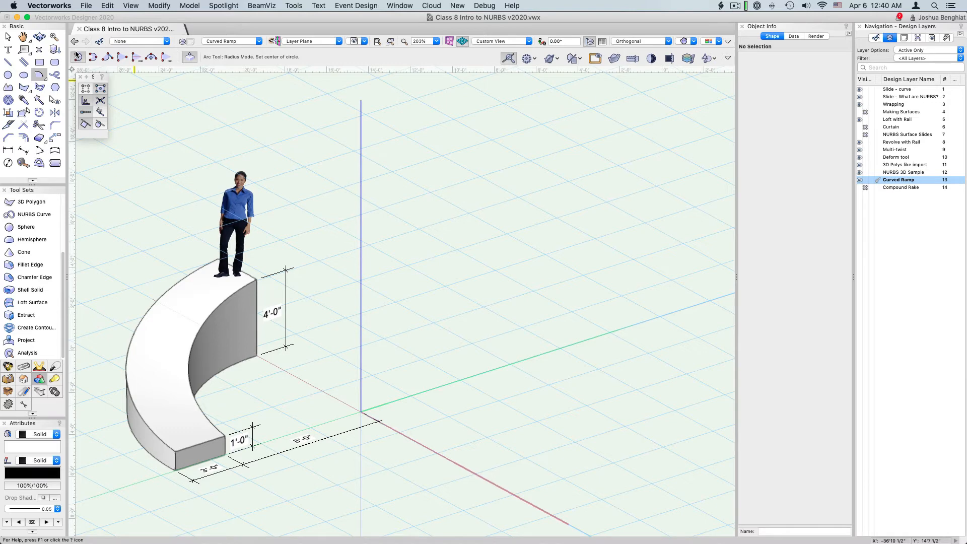
pyautogui.click(608, 333)
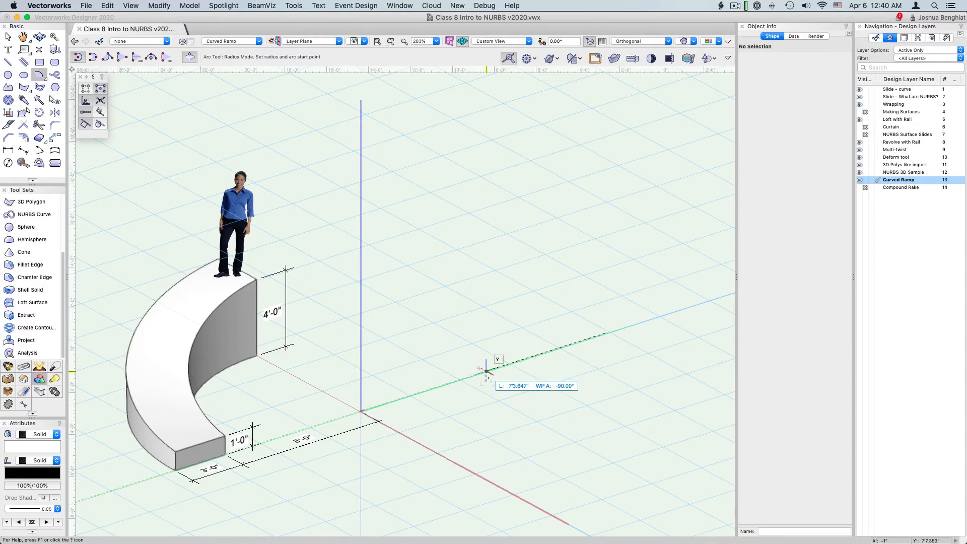
pyautogui.press('Tab')
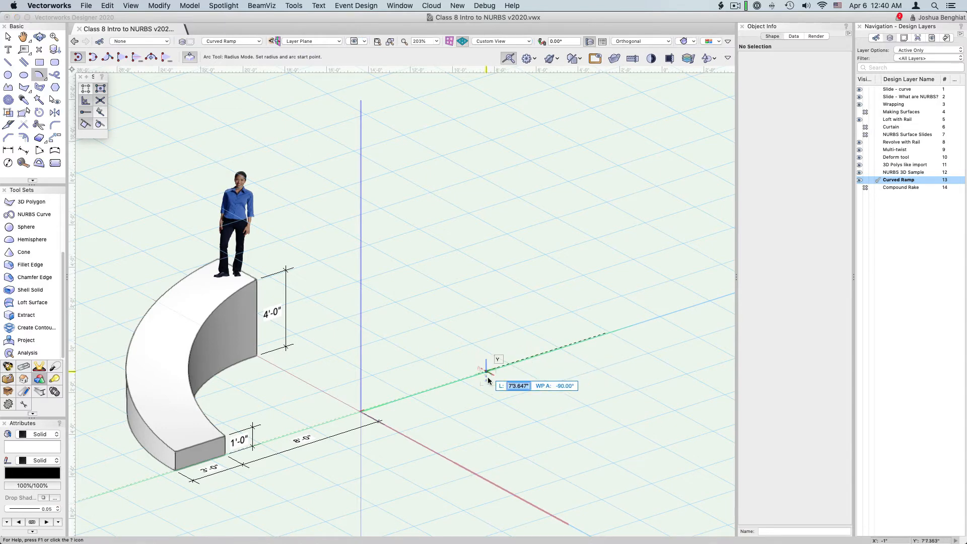
pyautogui.write('8')
pyautogui.press('Tab')
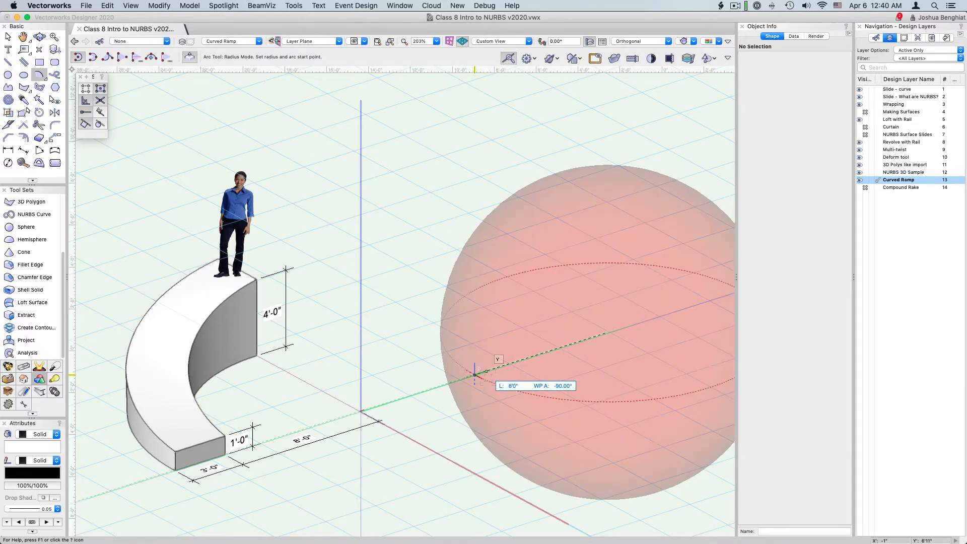
pyautogui.click(489, 378)
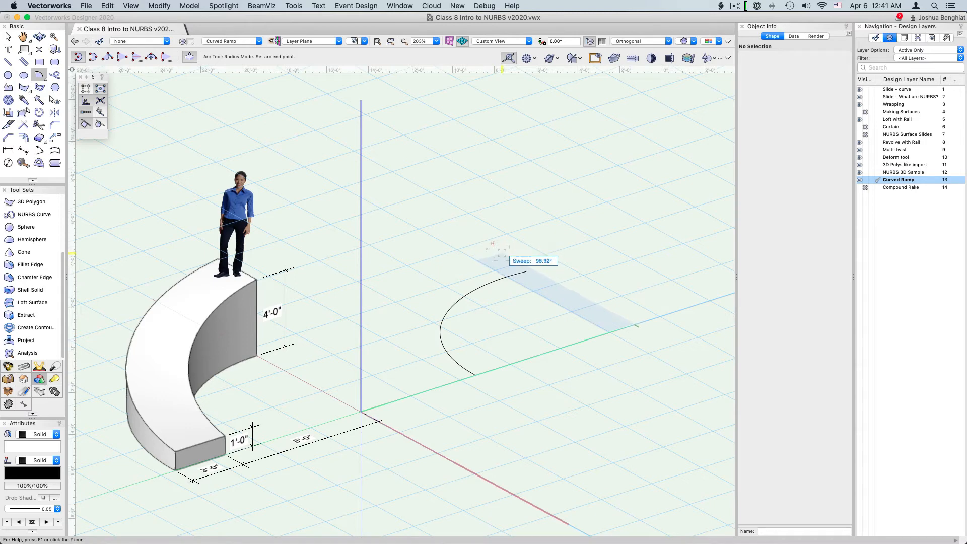
pyautogui.click(449, 247)
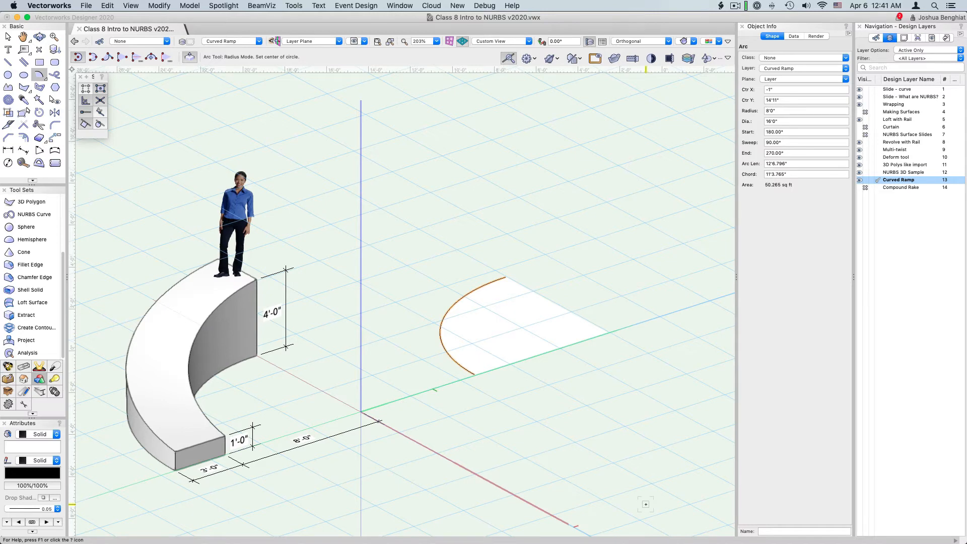
# - Convert the 8' radius arc to a NURBS curve
pyautogui.click(160, 5)
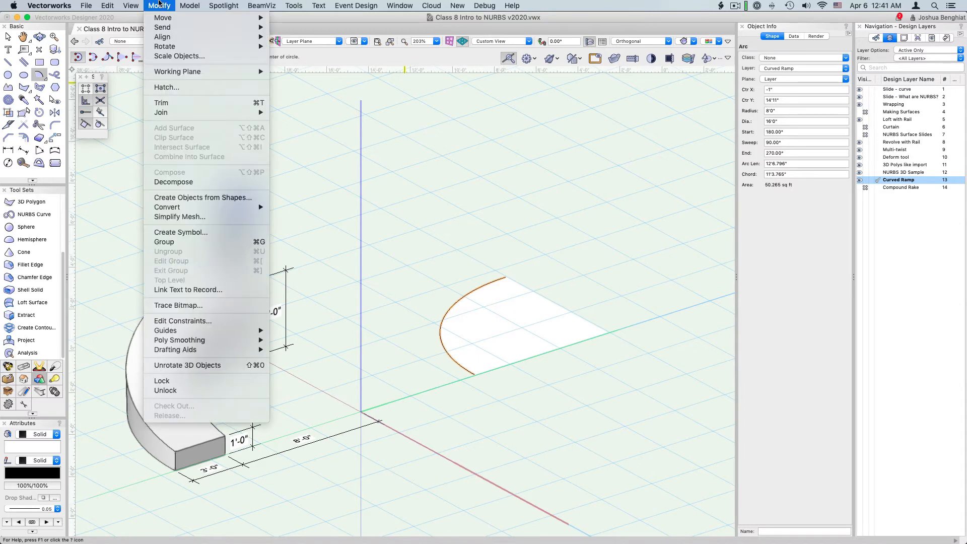
pyautogui.moveTo(192, 208)
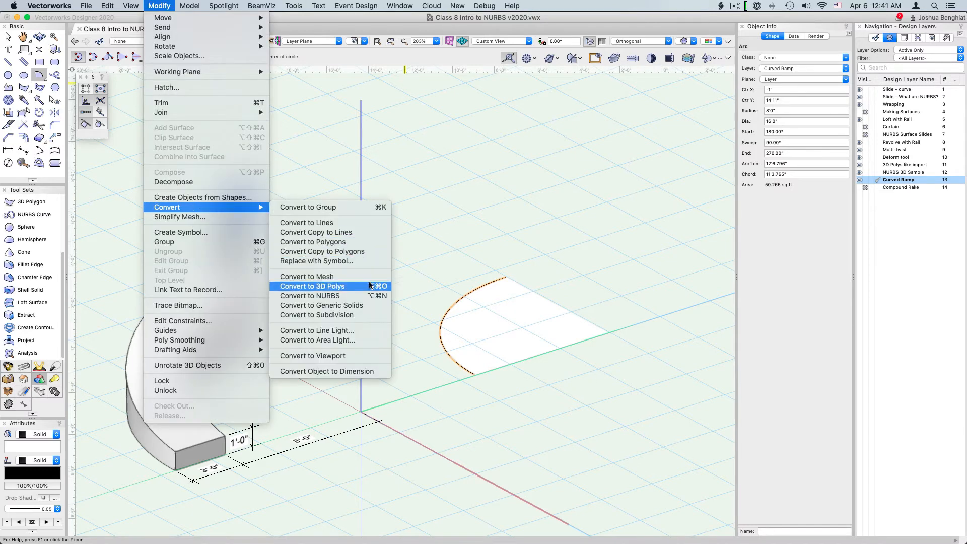
pyautogui.click(369, 297)
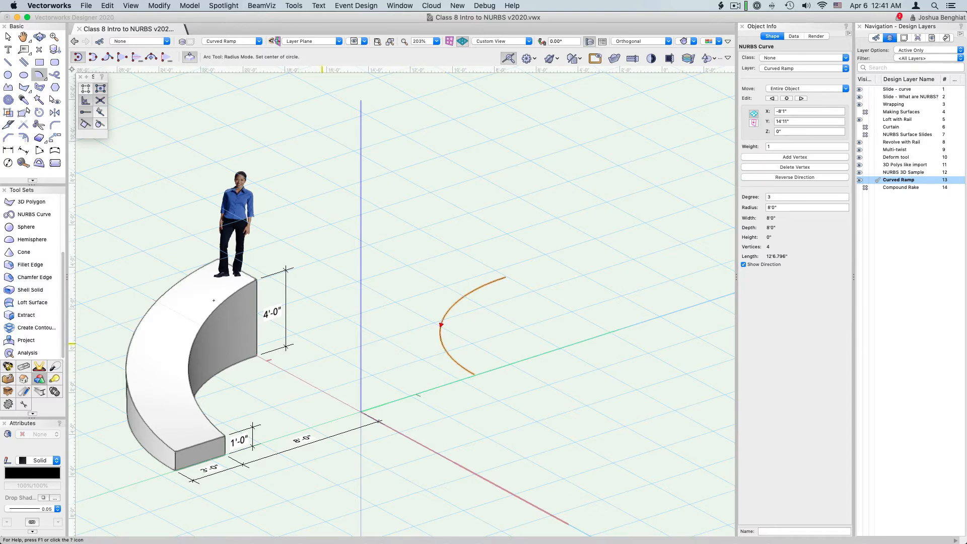
# - Offset the NURBS curve outward by 3'0" to form the ramp's outer edge
pyautogui.click(22, 138)
pyautogui.click(211, 56)
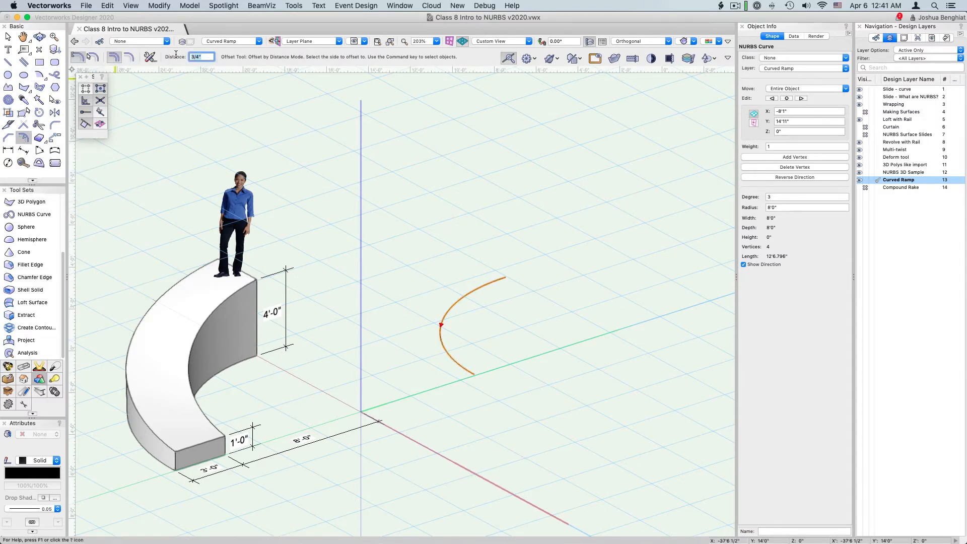
pyautogui.press('Return')
pyautogui.click(397, 370)
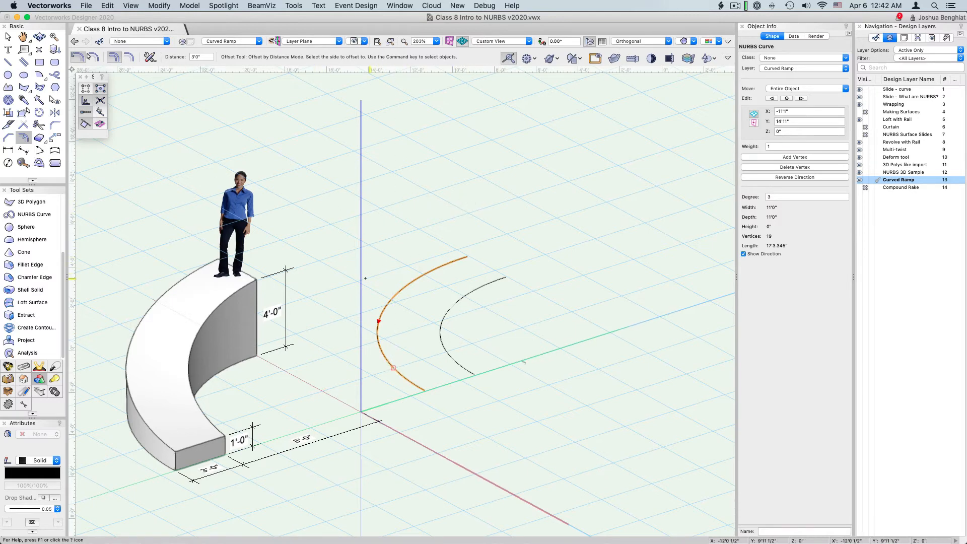
# - Move the working plane to the inner curve's front endpoint and rotate it 90° to stand vertically across both curves' front ends
pyautogui.click(8, 36)
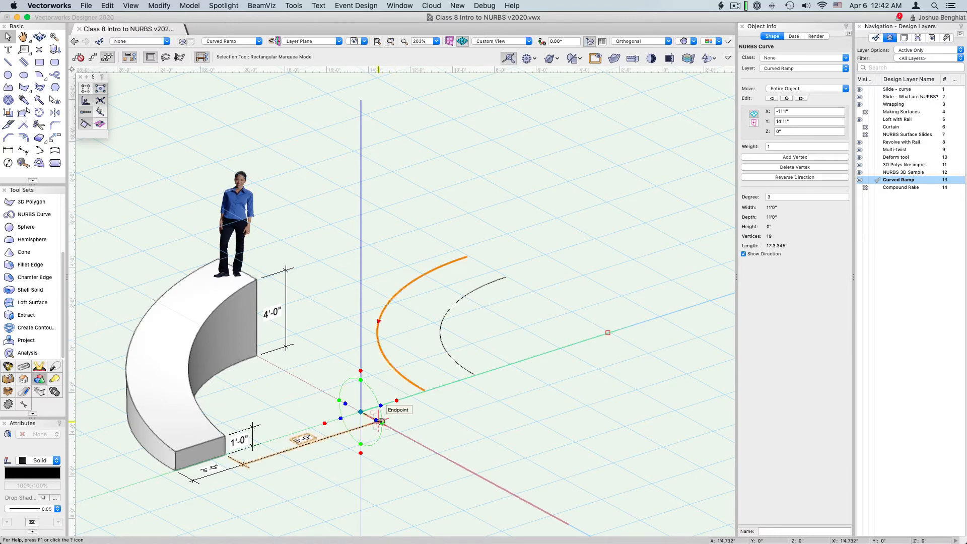
pyautogui.click(360, 412)
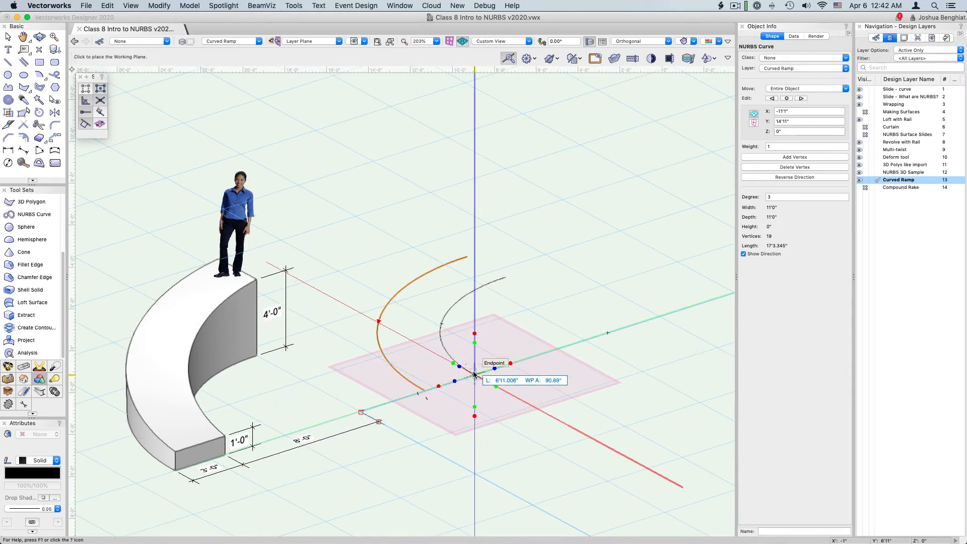
pyautogui.click(474, 374)
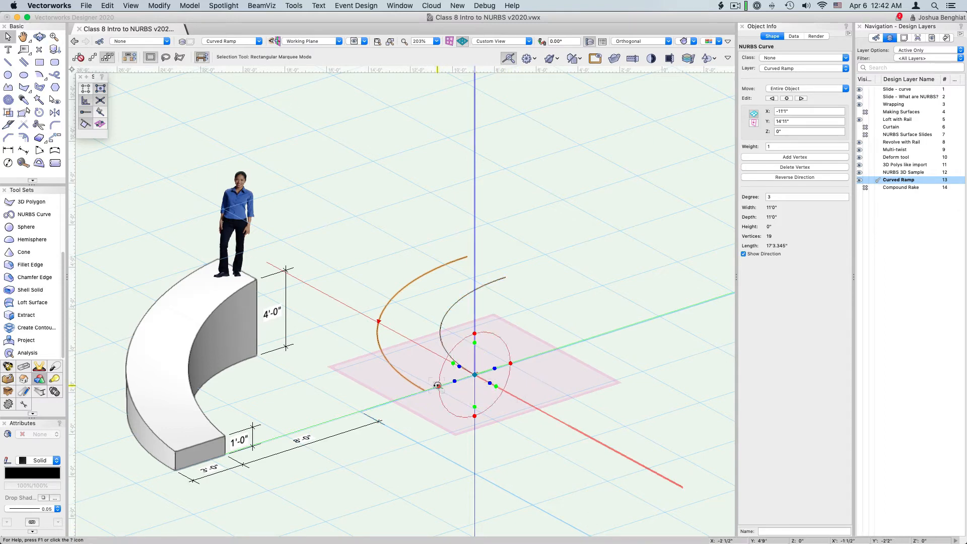
pyautogui.click(496, 387)
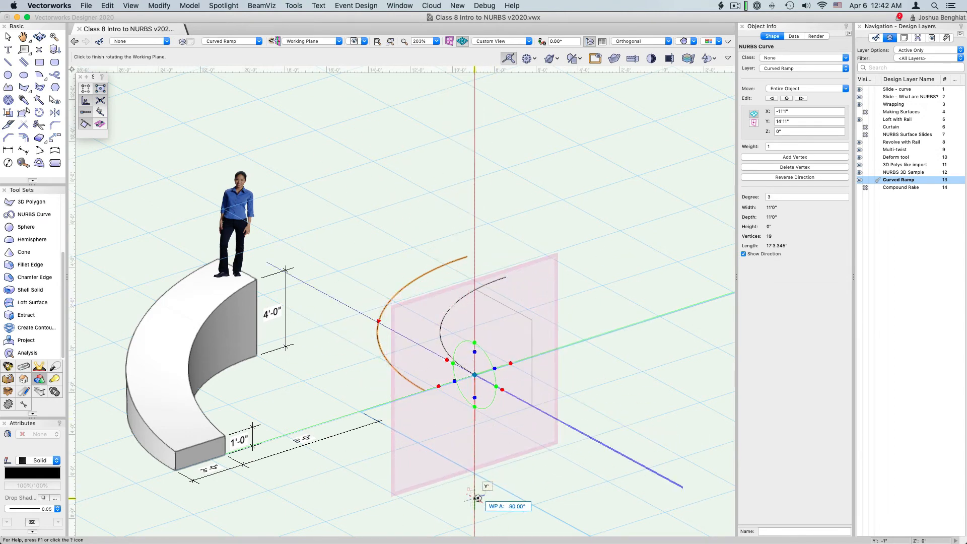
pyautogui.click(477, 498)
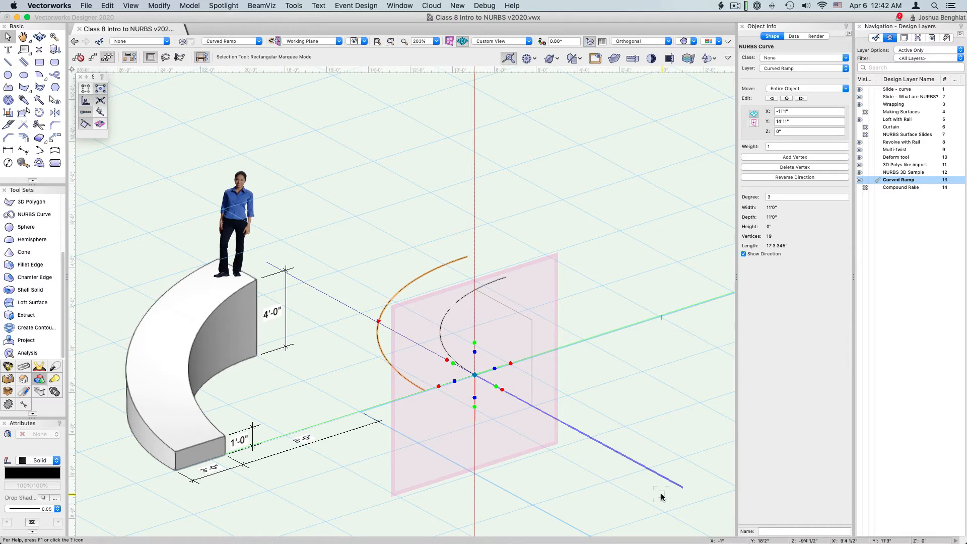
# - Draw a three-point rectangle spanning the front endpoints of the two curves and rising 1'0"
pyautogui.click(40, 63)
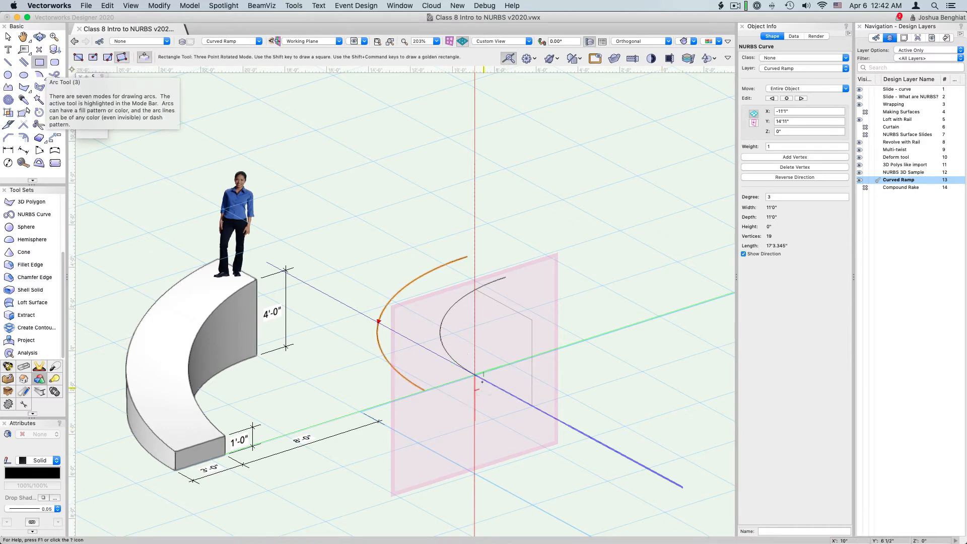
pyautogui.click(424, 391)
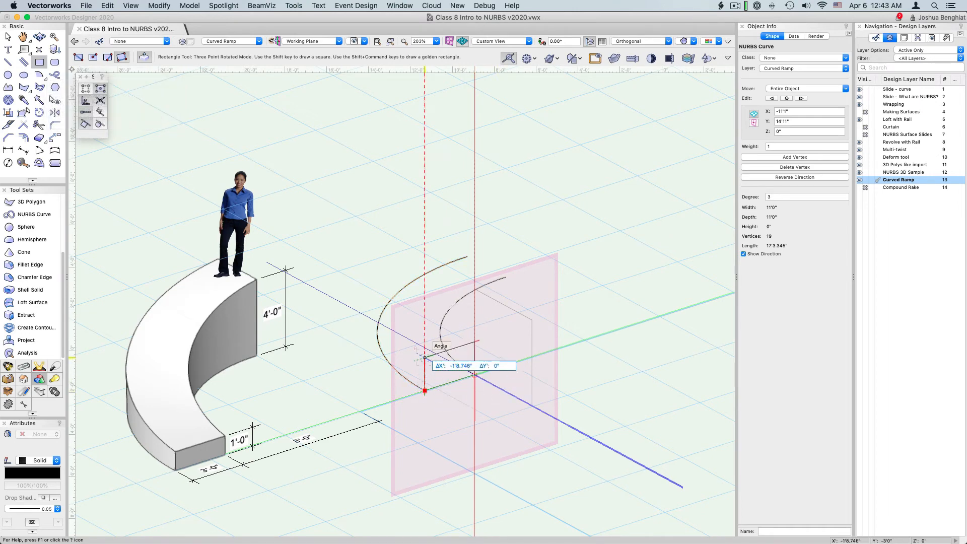
pyautogui.press('Tab')
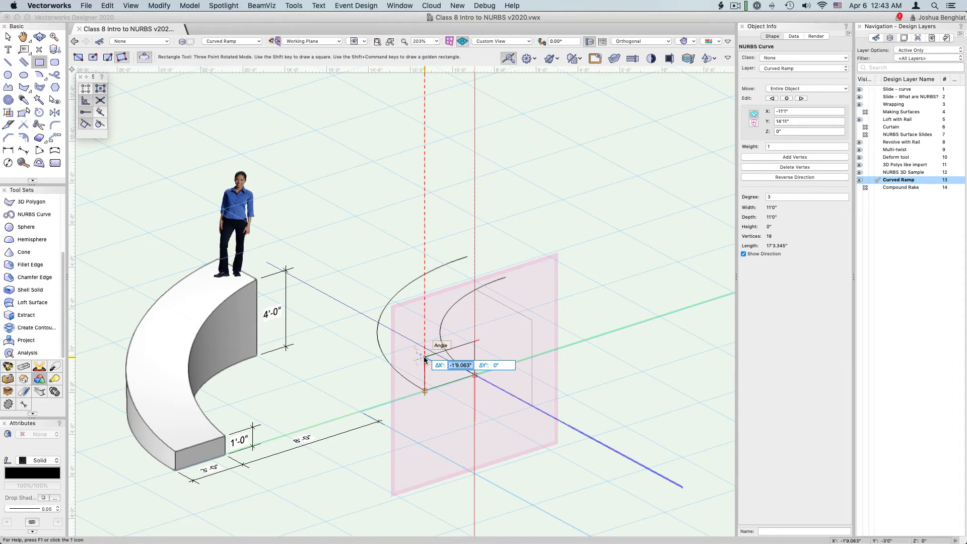
pyautogui.write('-')
pyautogui.write('12')
pyautogui.press('Return')
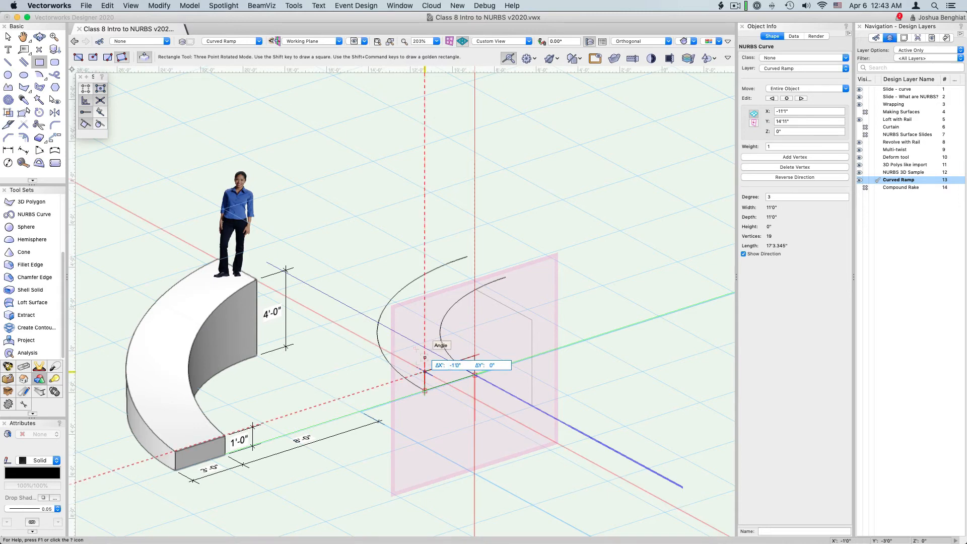
pyautogui.click(424, 357)
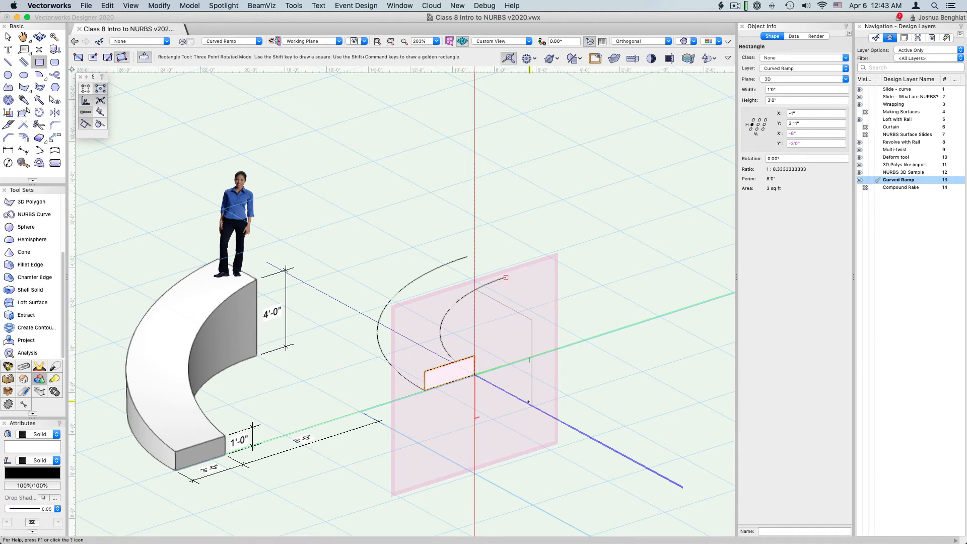
# - Move the working plane to the outer curve's far endpoint and rotate it to stand vertically across both curves' far ends
pyautogui.click(8, 36)
pyautogui.click(471, 374)
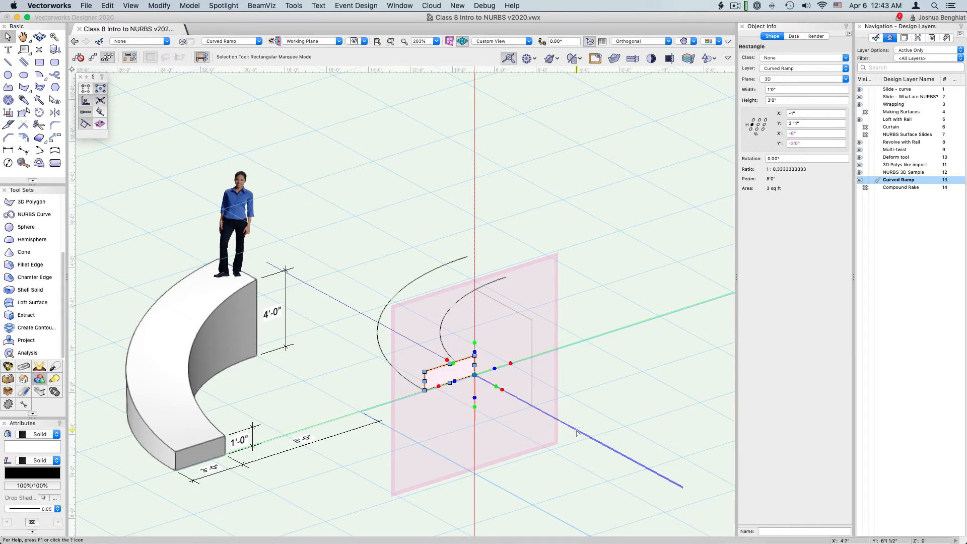
pyautogui.click(475, 375)
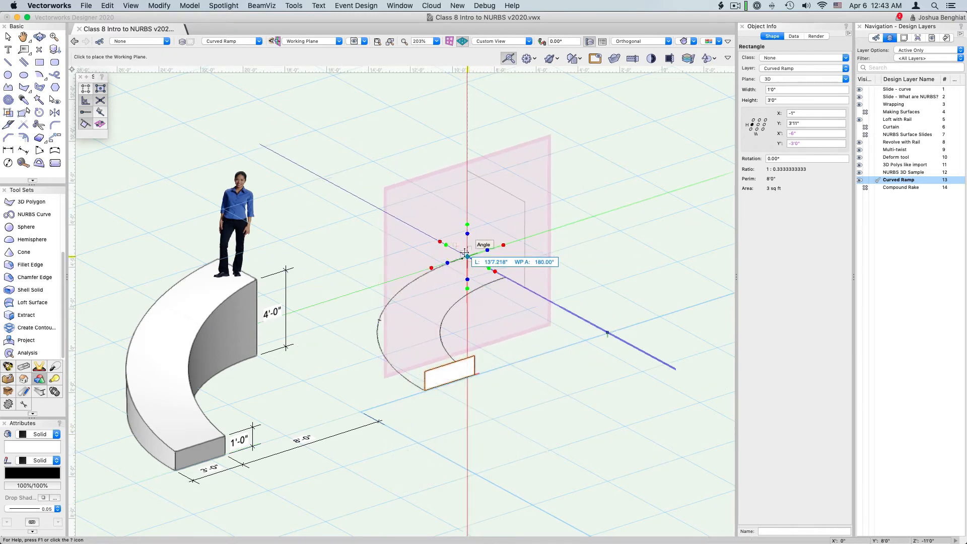
pyautogui.click(468, 257)
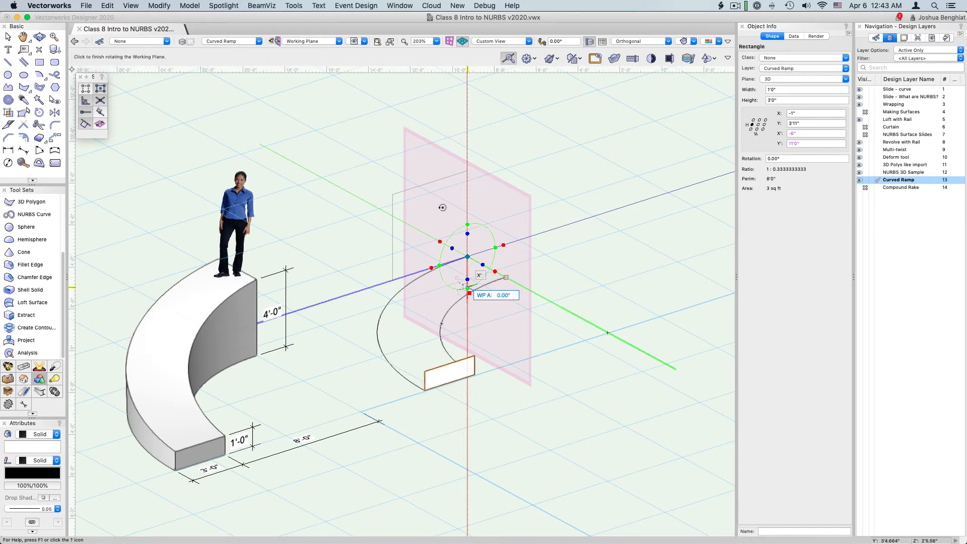
pyautogui.click(467, 126)
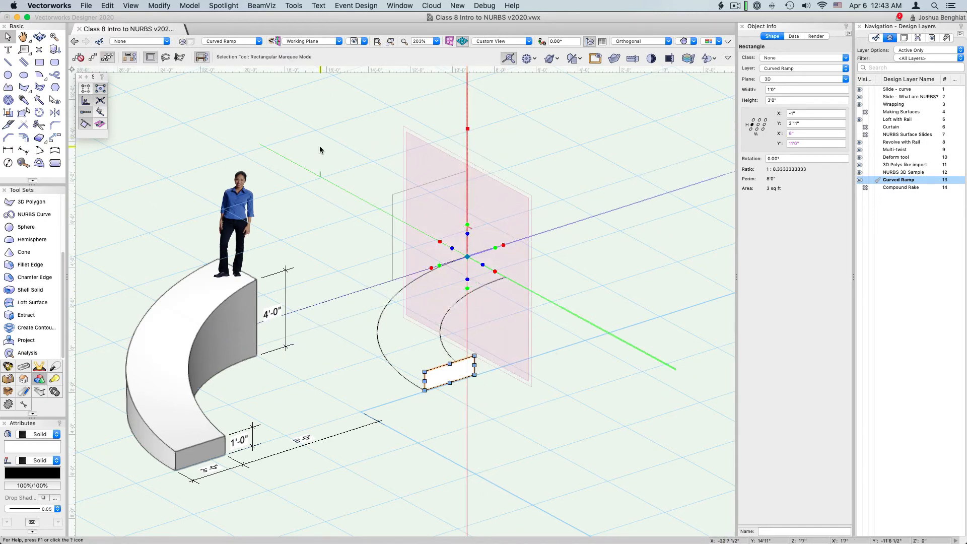
# - Draw a three-point rectangle spanning the far endpoints of the two curves and rising 4'0"
pyautogui.click(40, 62)
pyautogui.click(468, 257)
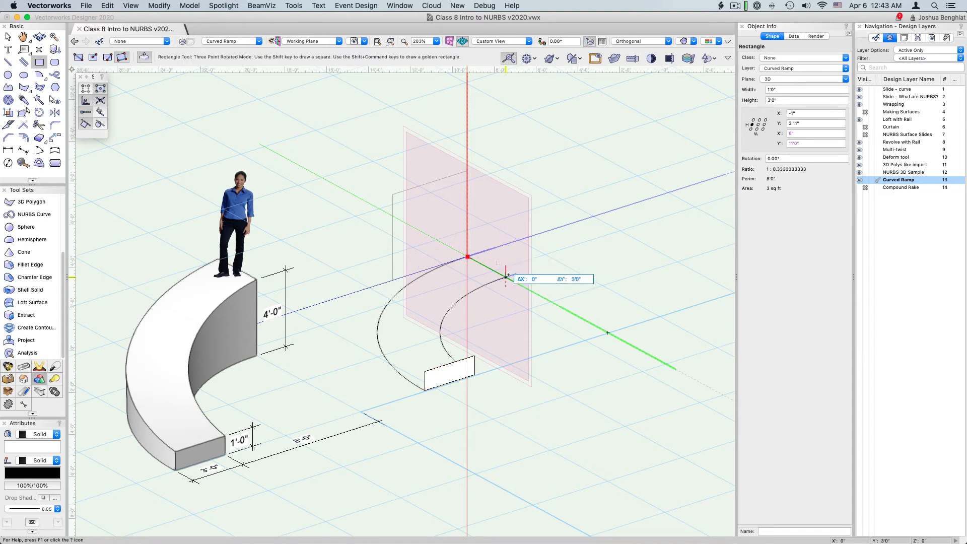
pyautogui.click(506, 277)
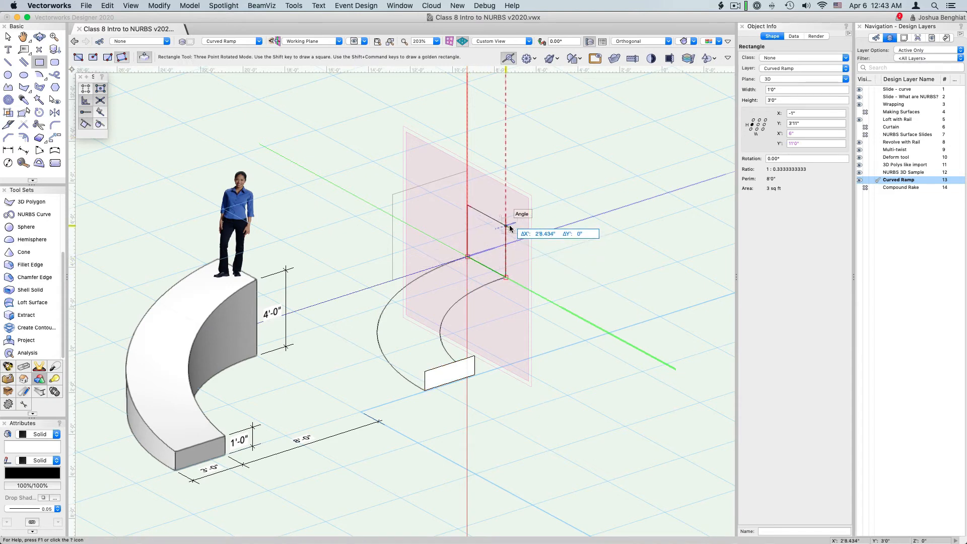
pyautogui.press('Tab')
pyautogui.write("4'")
pyautogui.press('Tab')
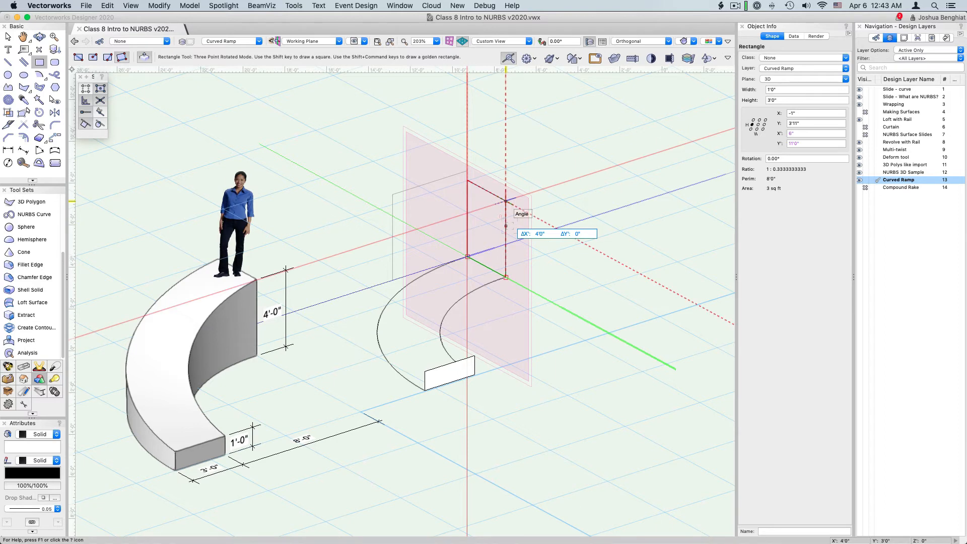
pyautogui.click(509, 226)
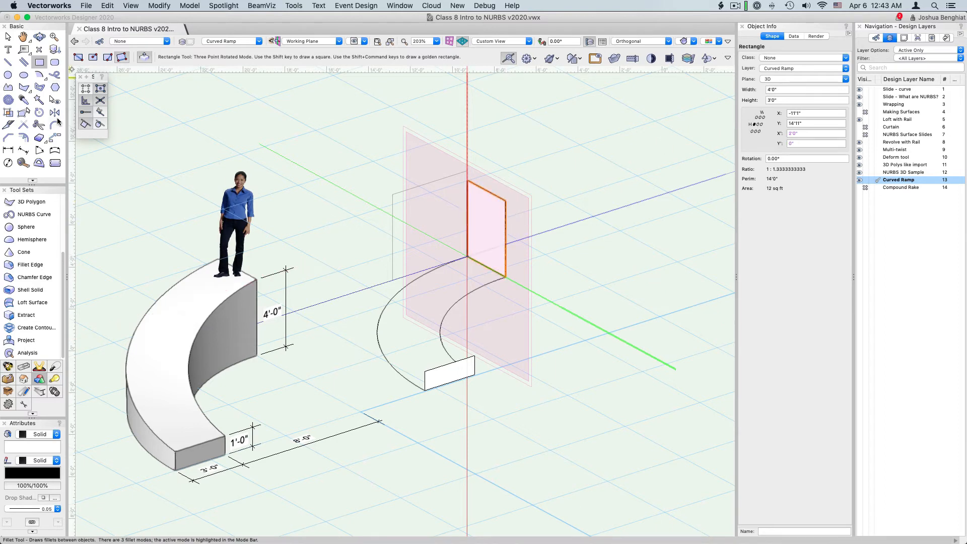
# - Deselect the tall end rectangle and set the active plane back to Layer Plane
pyautogui.click(8, 37)
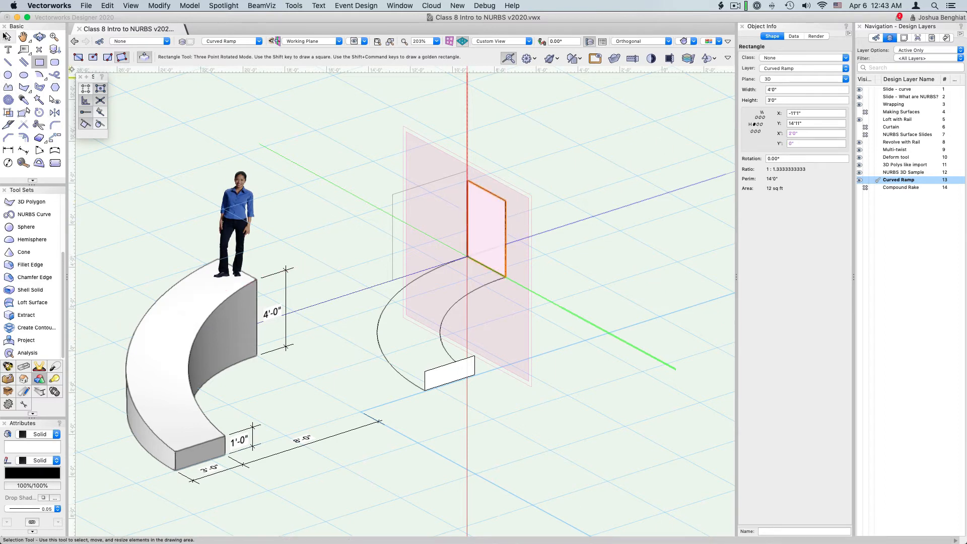
pyautogui.click(335, 209)
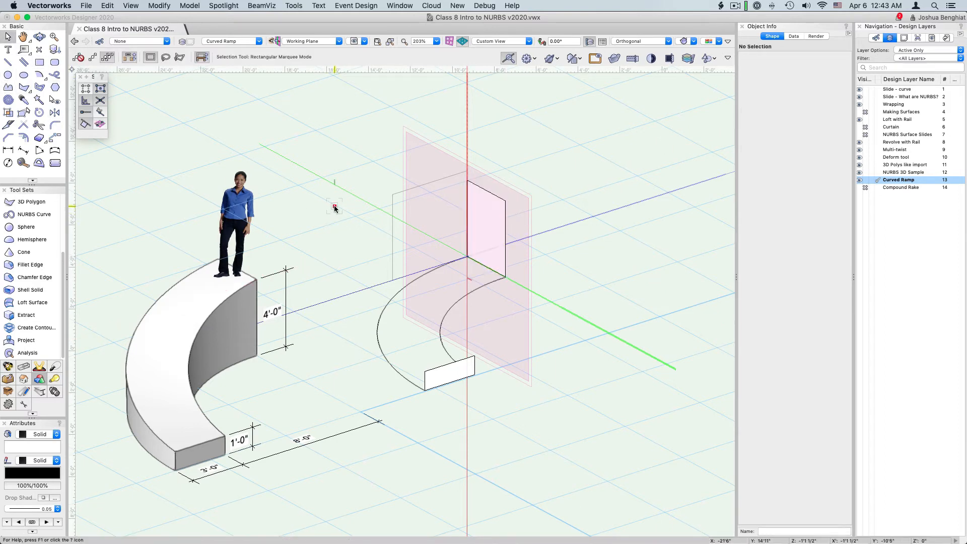
pyautogui.click(319, 43)
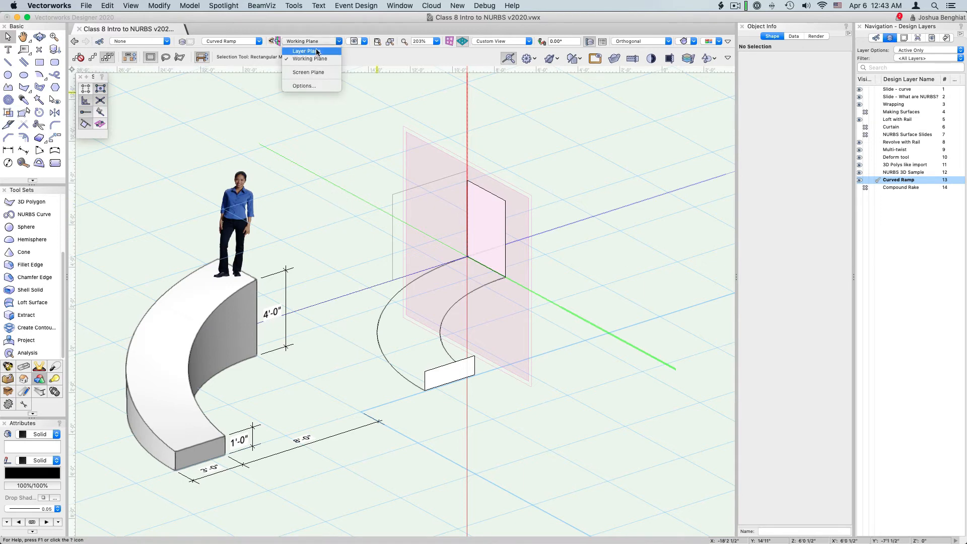
pyautogui.click(317, 51)
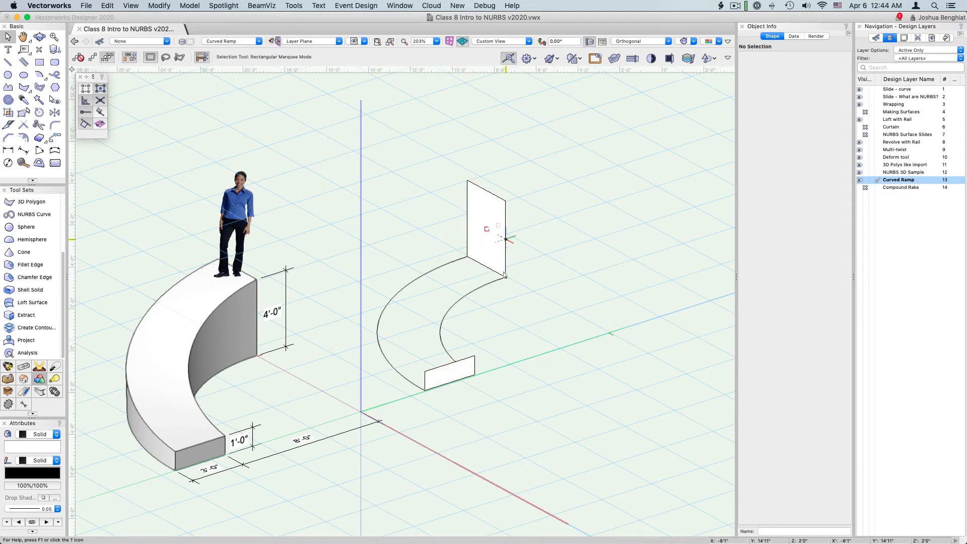
# - Convert the two end rectangles to NURBS and ungroup the result into separate curves
pyautogui.click(450, 371)
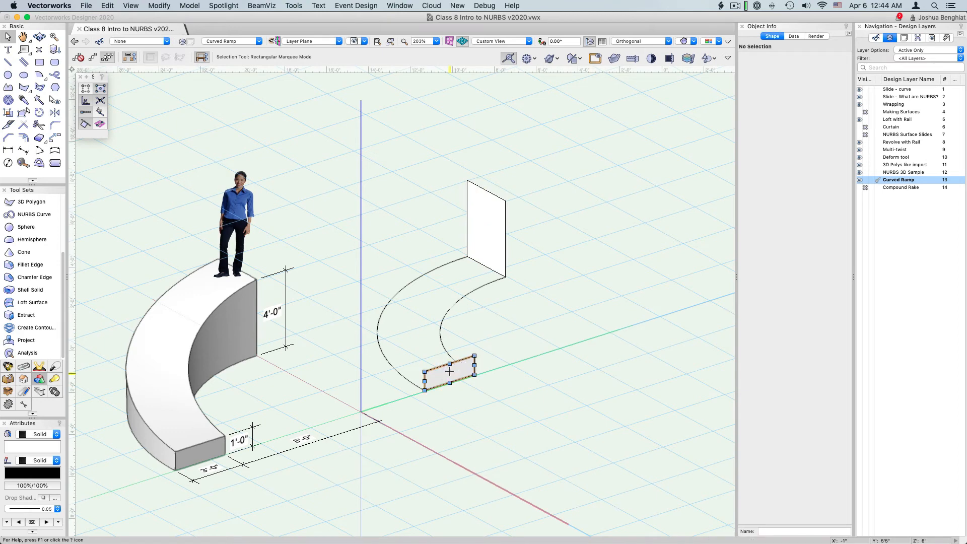
pyautogui.keyDown('shift'); pyautogui.click(474, 202); pyautogui.keyUp('shift')
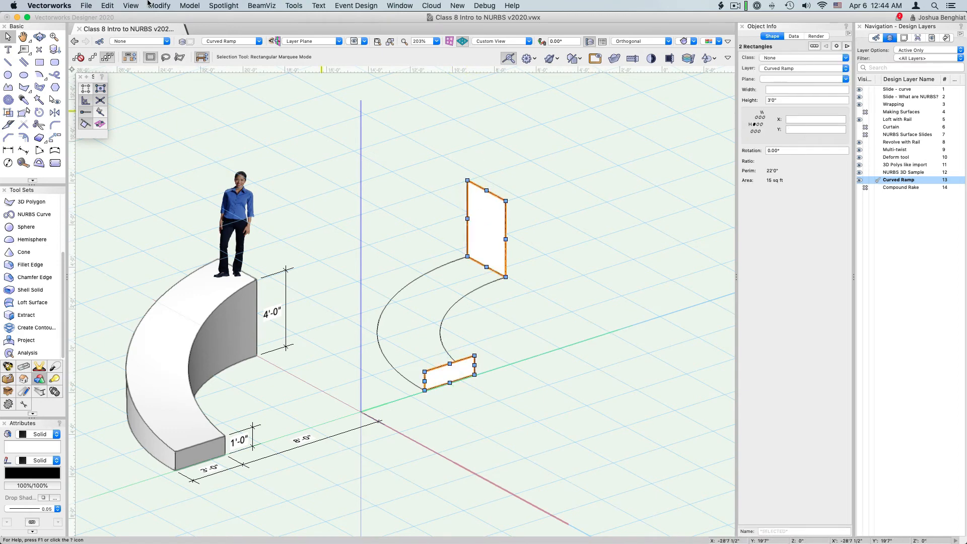
pyautogui.click(151, 5)
pyautogui.moveTo(186, 211)
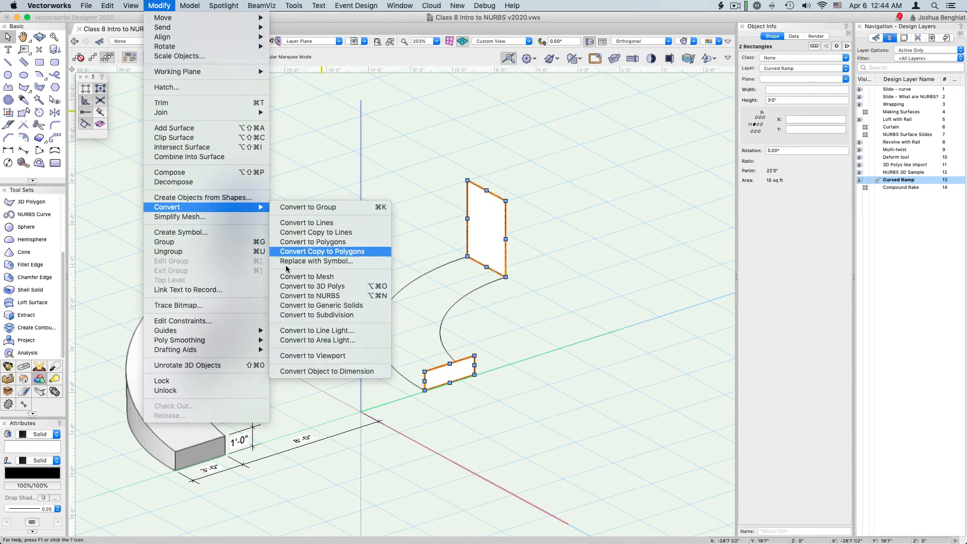
pyautogui.click(310, 295)
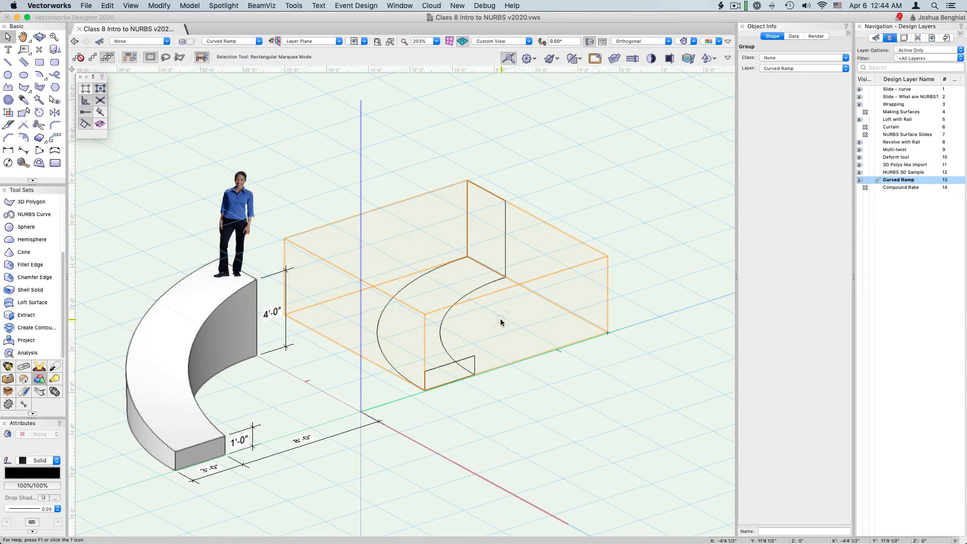
pyautogui.press('super+u')
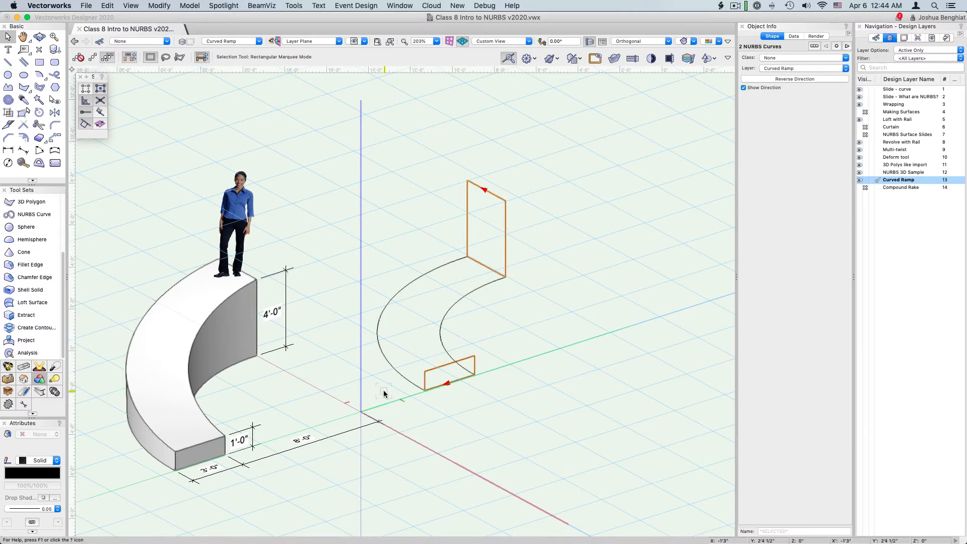
# - Try a One Rail Mode loft using the inner curve as rail and the low and tall rectangles as profiles
pyautogui.click(33, 303)
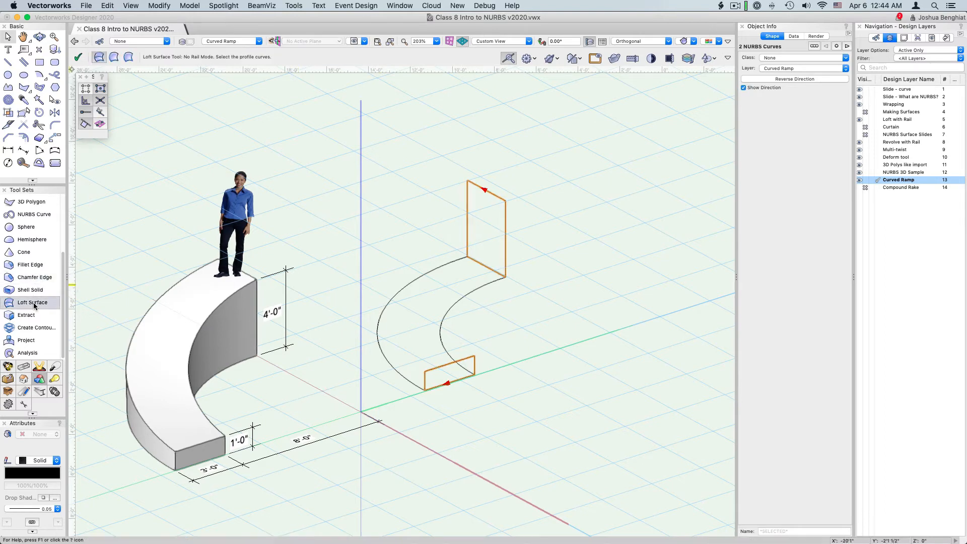
pyautogui.click(114, 58)
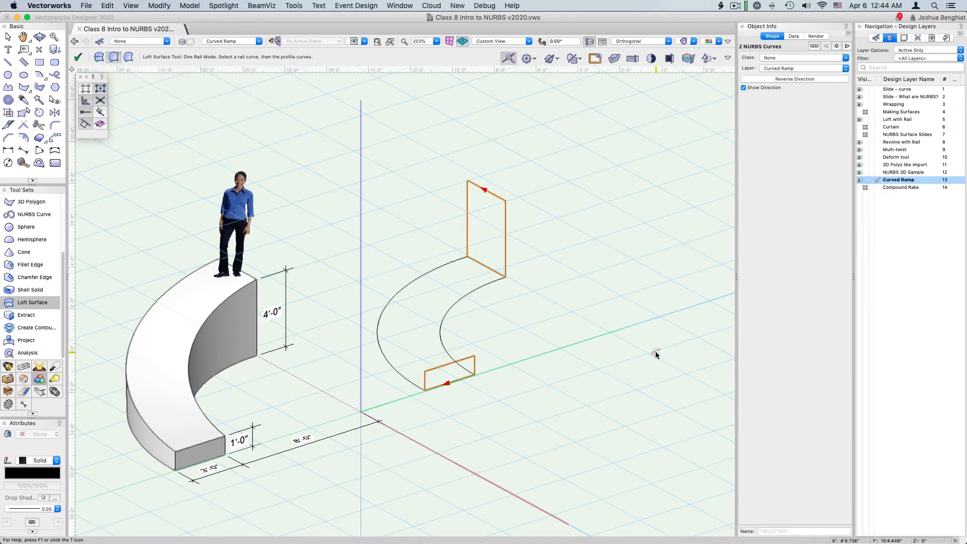
pyautogui.click(467, 373)
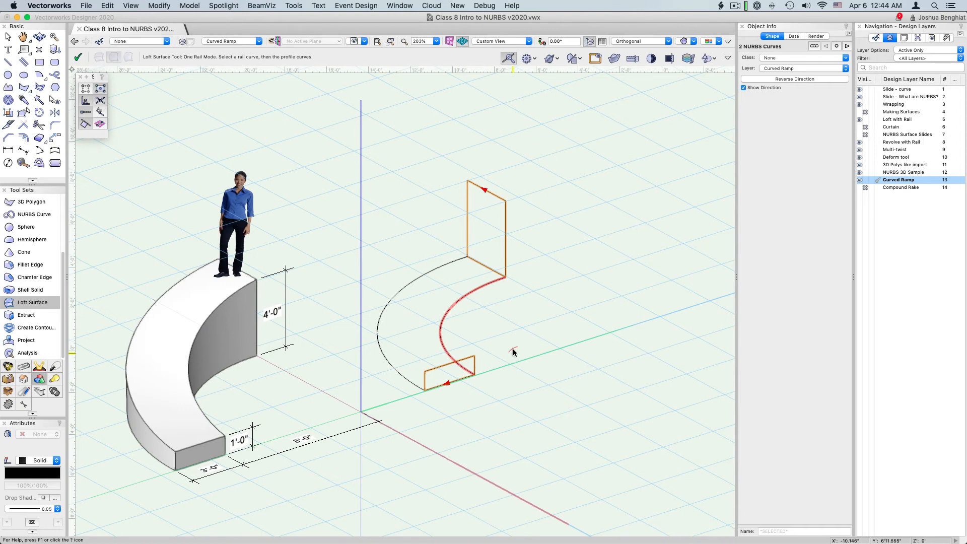
pyautogui.click(475, 368)
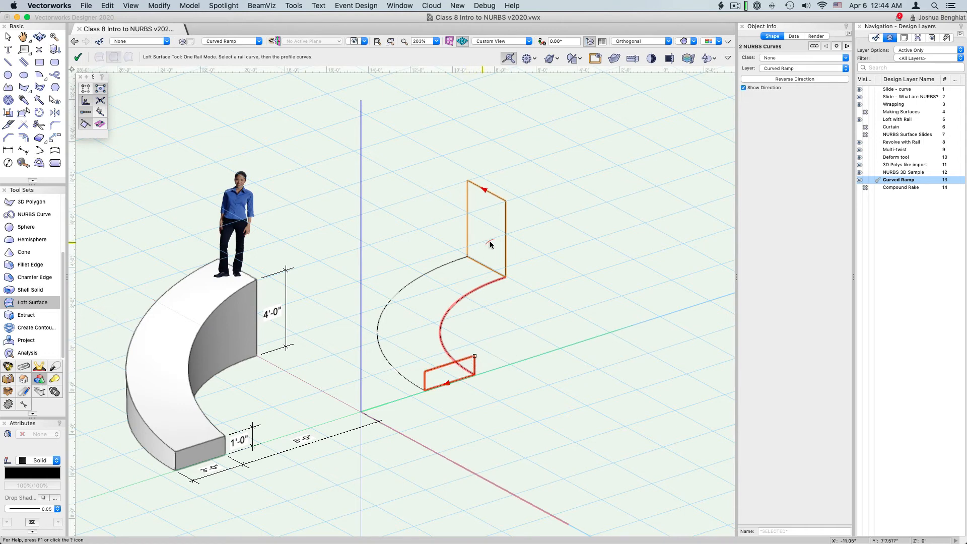
pyautogui.click(505, 270)
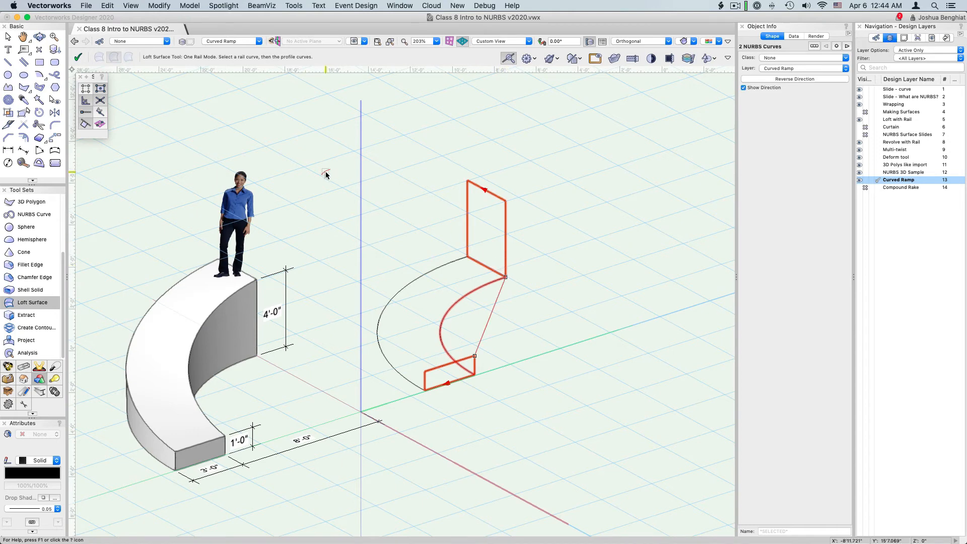
pyautogui.click(78, 57)
# - Try shifting the tall profile's alignment point, reversing its direction, and creating the loft with Create Solid off and Keep Curves on
pyautogui.moveTo(504, 91); pyautogui.dragTo(654, 146)
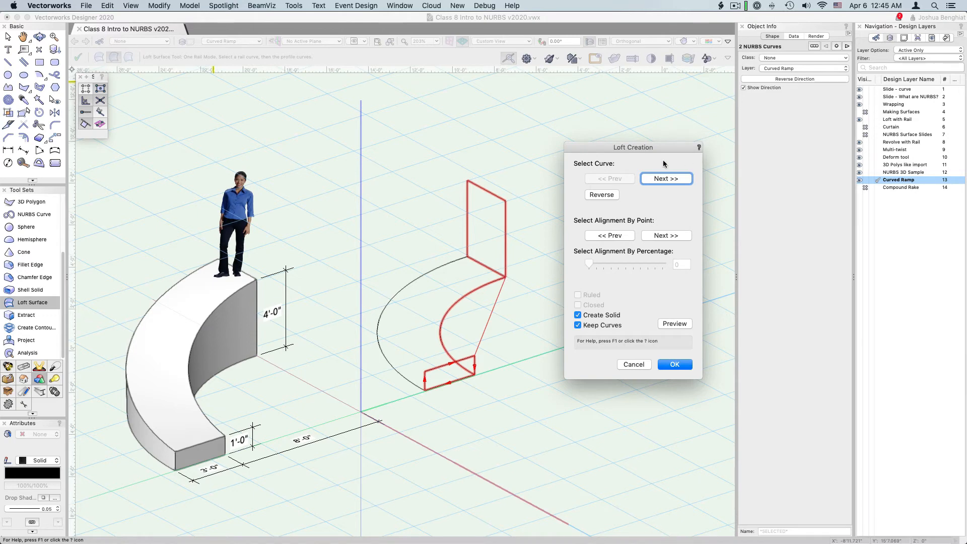
pyautogui.click(674, 179)
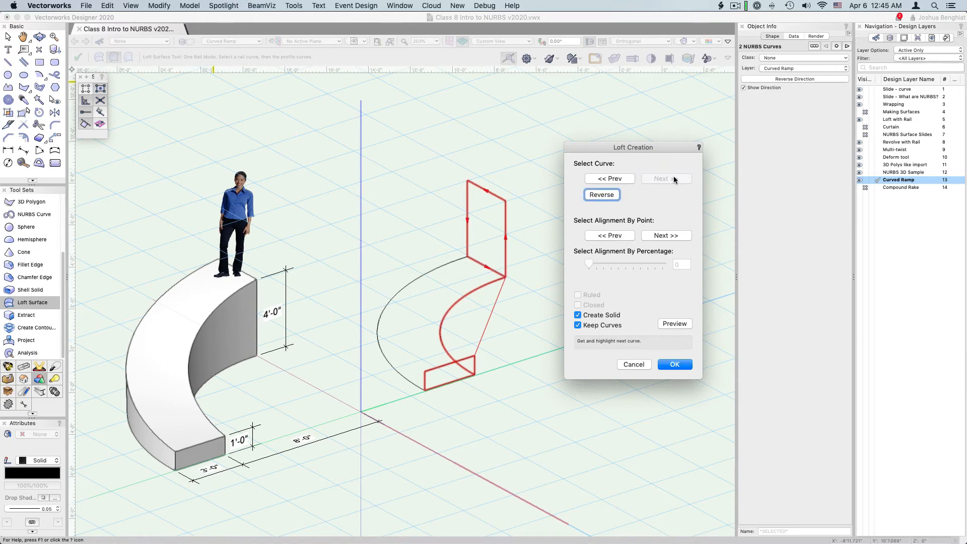
pyautogui.click(662, 236)
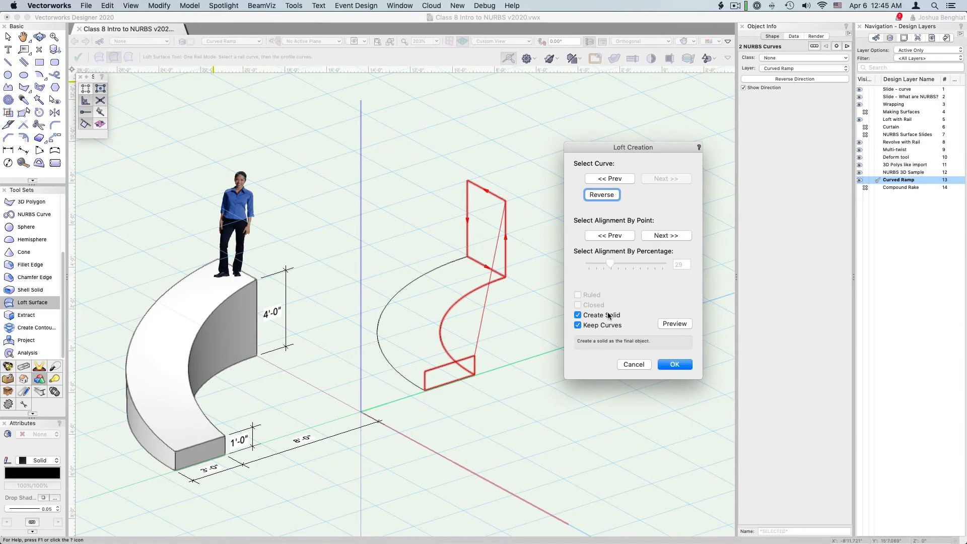
pyautogui.click(601, 178)
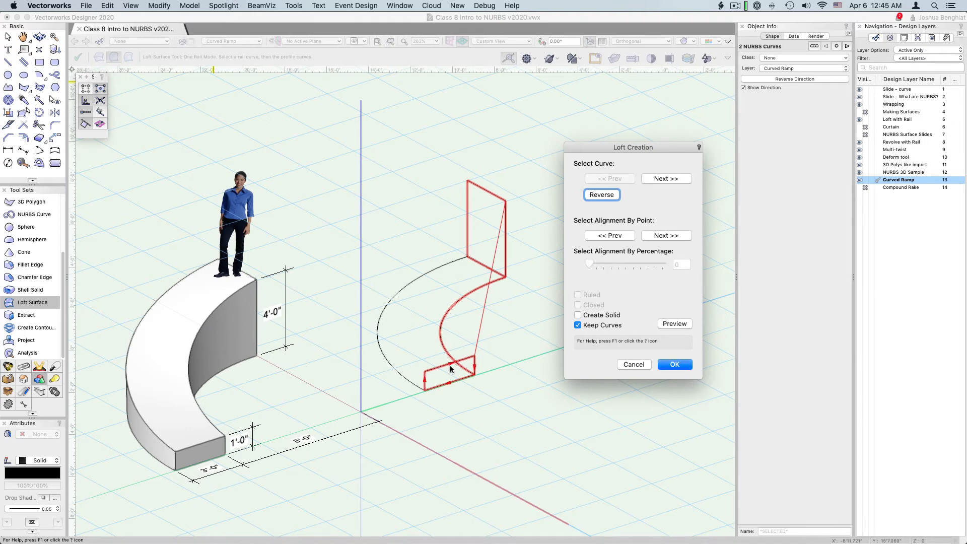
pyautogui.click(666, 179)
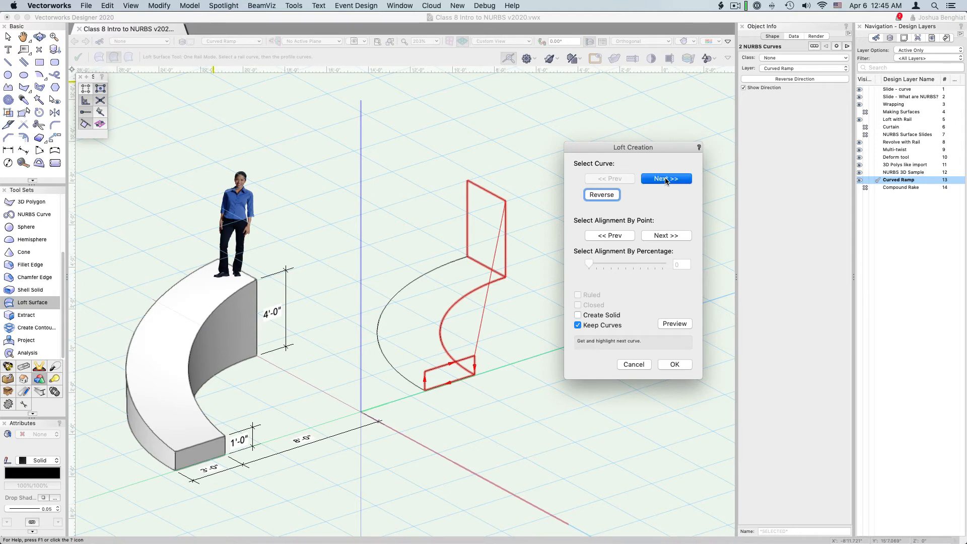
pyautogui.click(603, 195)
pyautogui.click(674, 324)
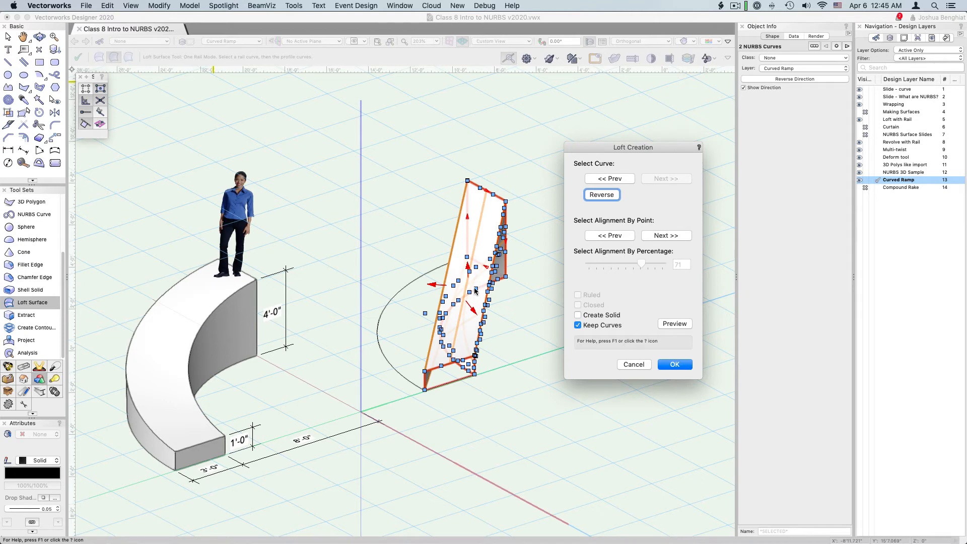
pyautogui.click(681, 365)
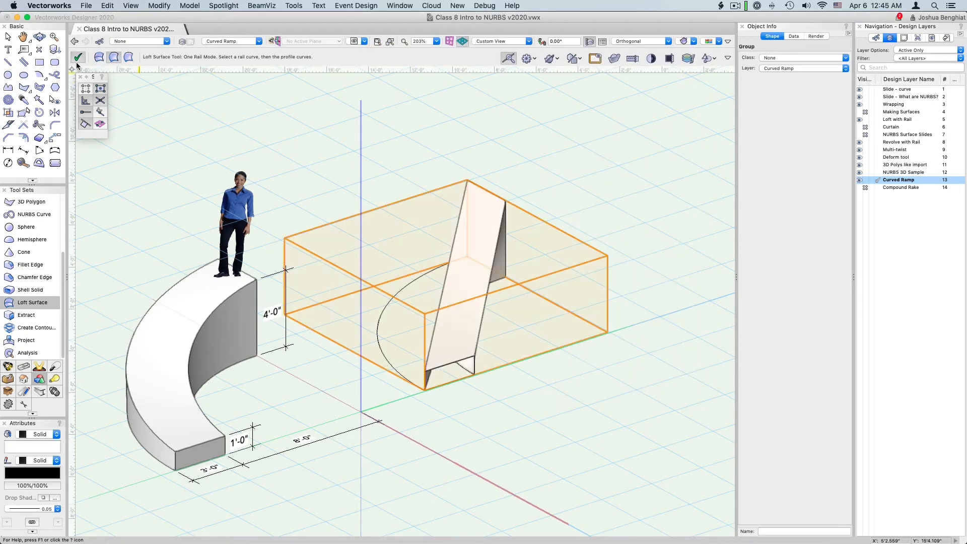
# - Inspect the lofted surface from another angle and undo the loft
pyautogui.click(38, 37)
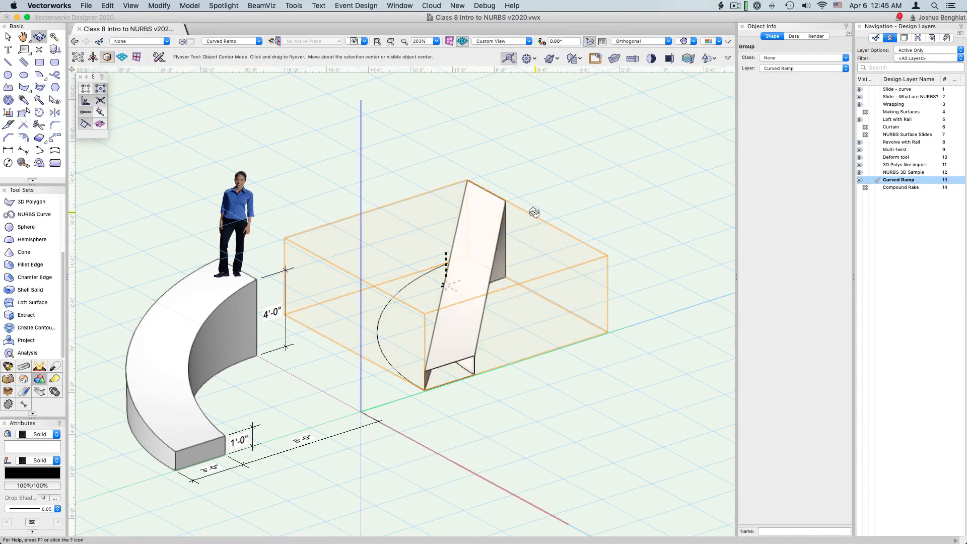
pyautogui.moveTo(582, 217)
pyautogui.mouseDown()
pyautogui.moveTo(205, 188)
pyautogui.moveTo(486, 216)
pyautogui.moveTo(582, 208)
pyautogui.moveTo(604, 240)
pyautogui.moveTo(658, 217)
pyautogui.moveTo(471, 223)
pyautogui.moveTo(567, 223)
pyautogui.mouseUp()
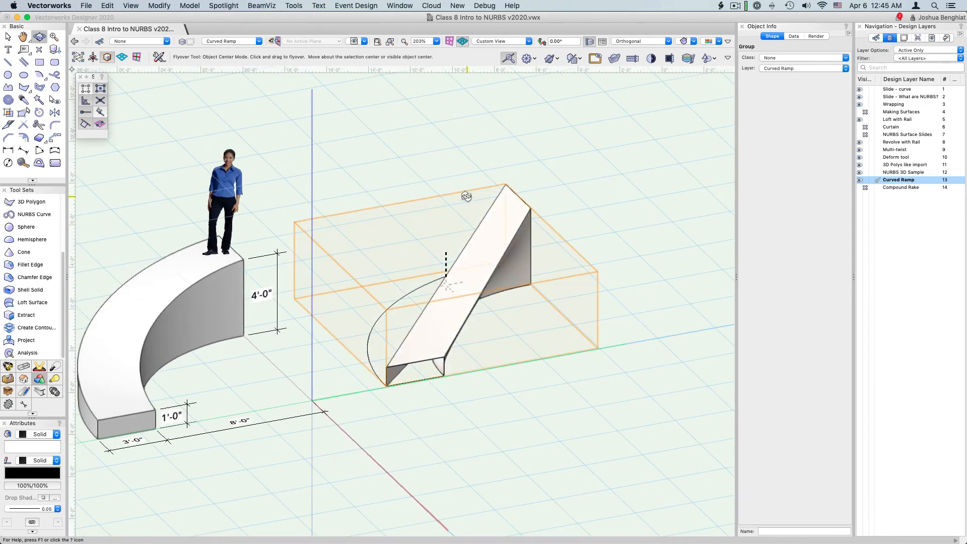
pyautogui.click(8, 36)
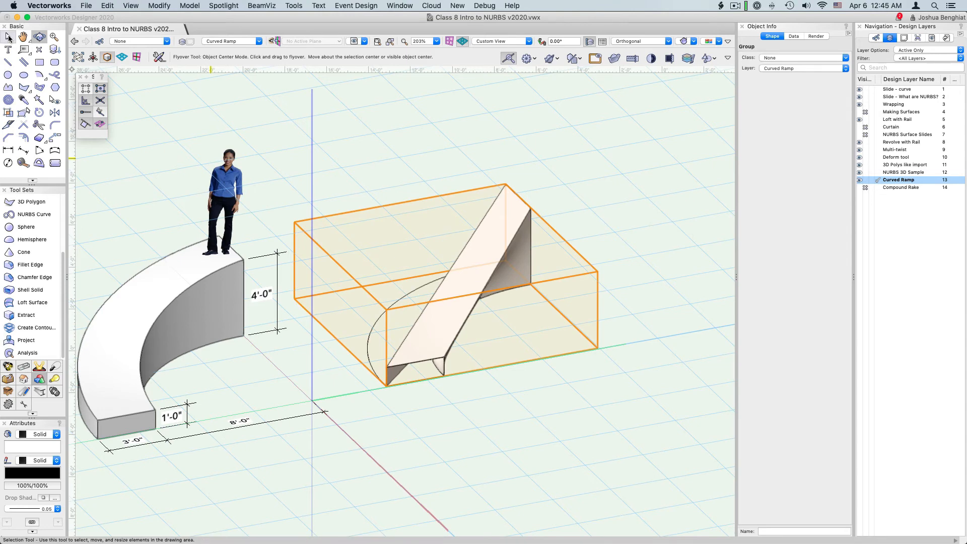
pyautogui.click(538, 380)
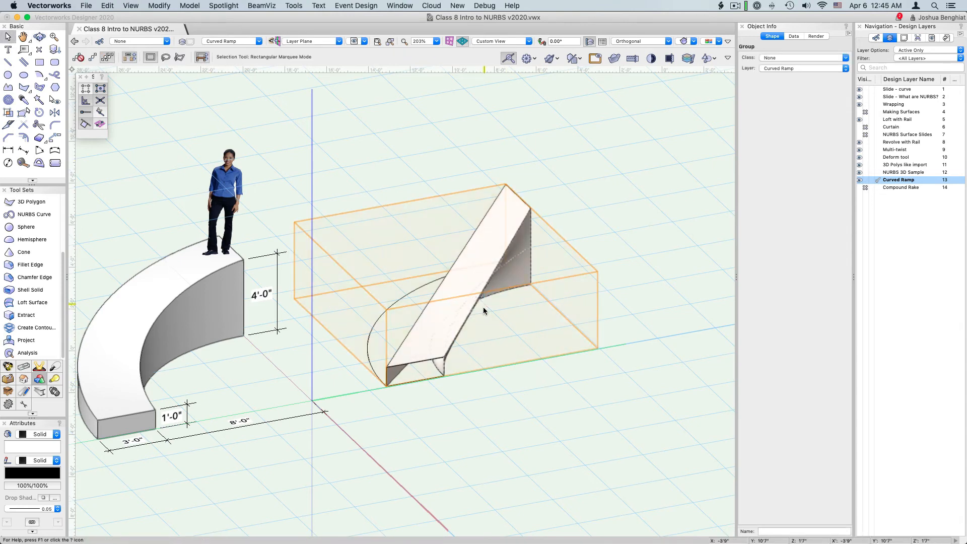
pyautogui.press('super+z')
# - Decompose the two rectangular NURBS profiles into individual edge curves and deselect them
pyautogui.scroll(3, 577, 246)
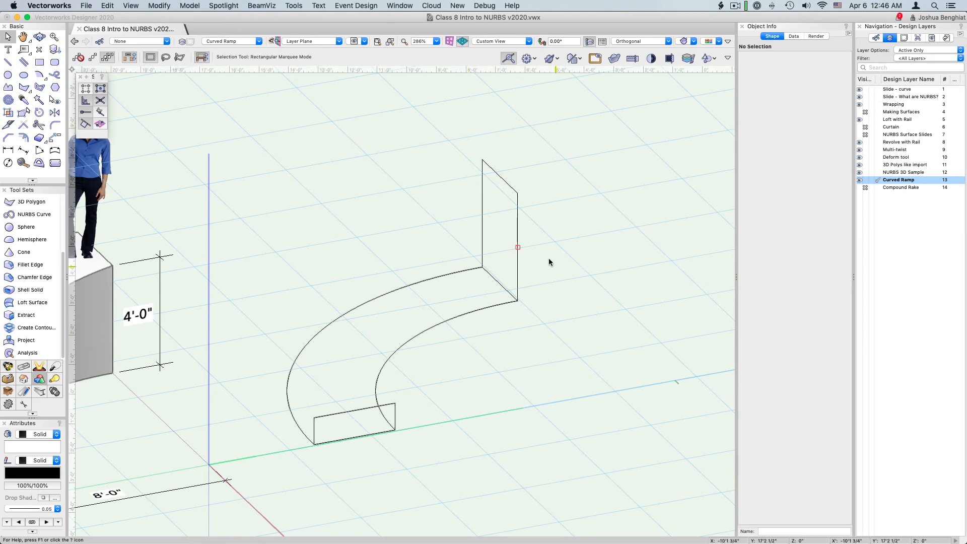
pyautogui.click(519, 214)
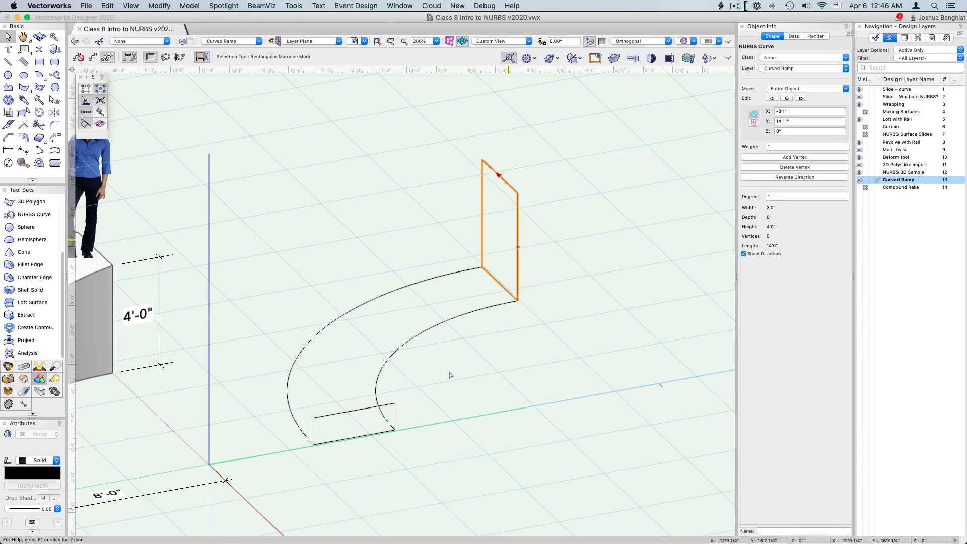
pyautogui.keyDown('shift'); pyautogui.click(369, 412); pyautogui.keyUp('shift')
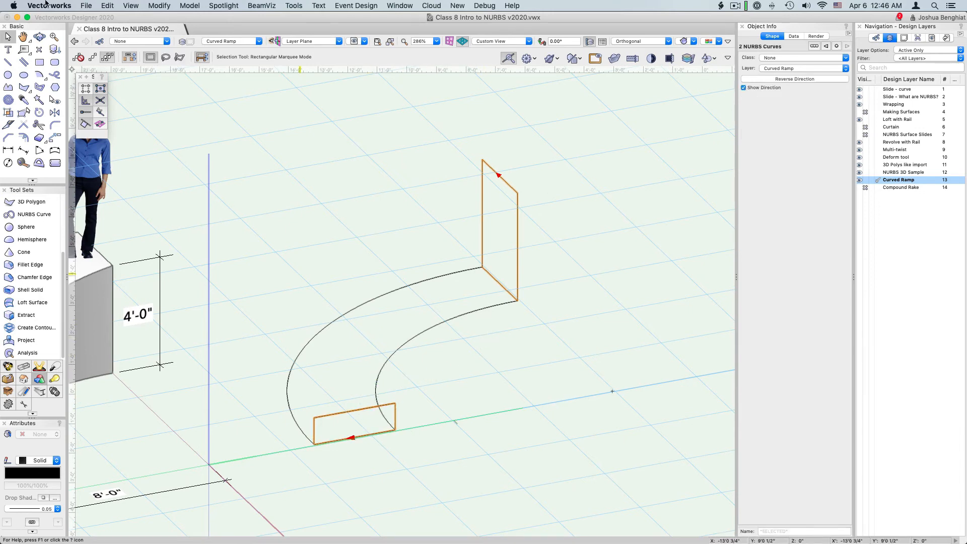
pyautogui.click(157, 5)
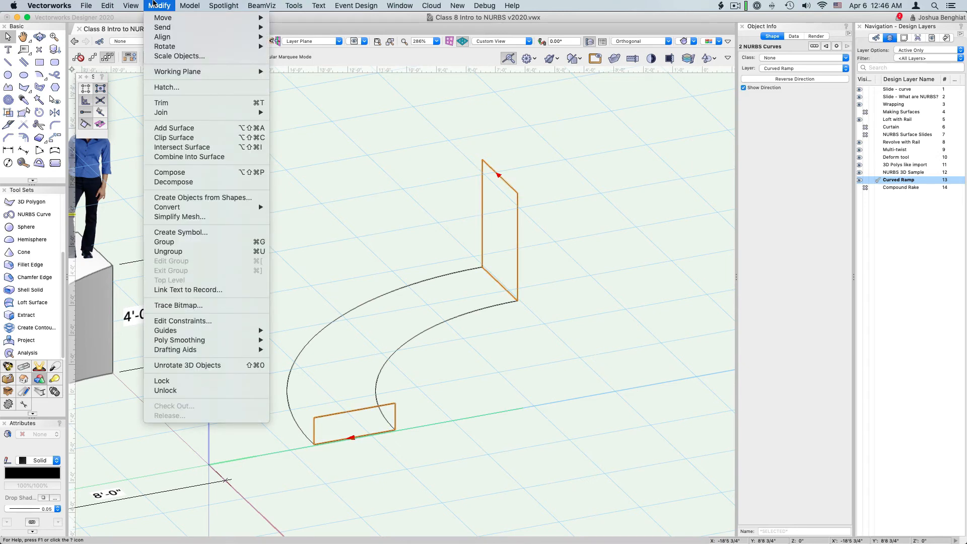
pyautogui.click(183, 187)
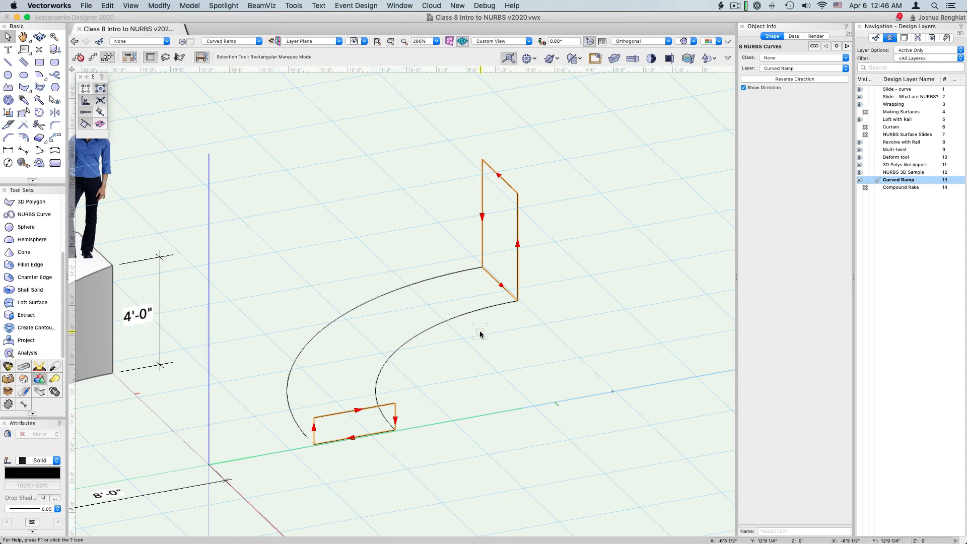
pyautogui.click(480, 333)
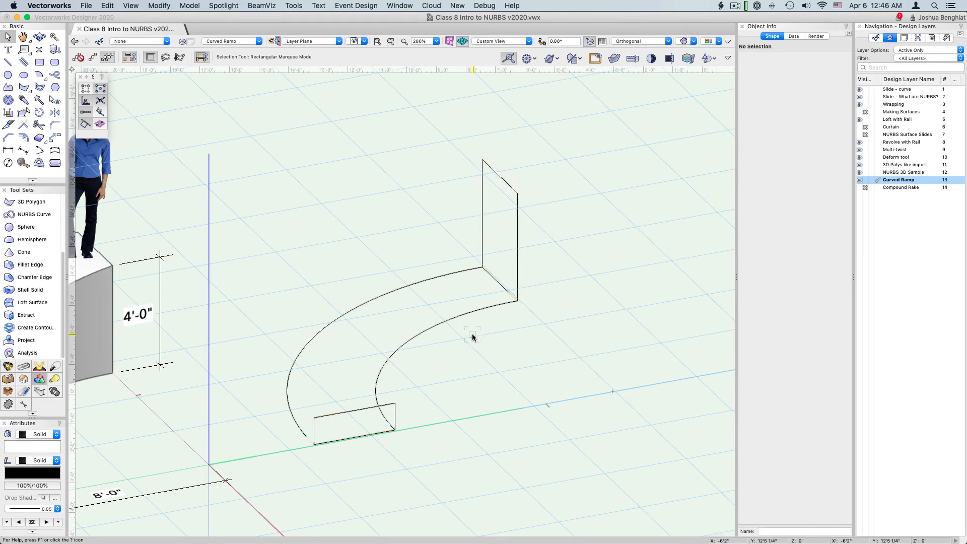
# - Set up a One Rail Mode loft with the inner curve as rail and the inner vertical edges of both ends as profiles
pyautogui.click(14, 304)
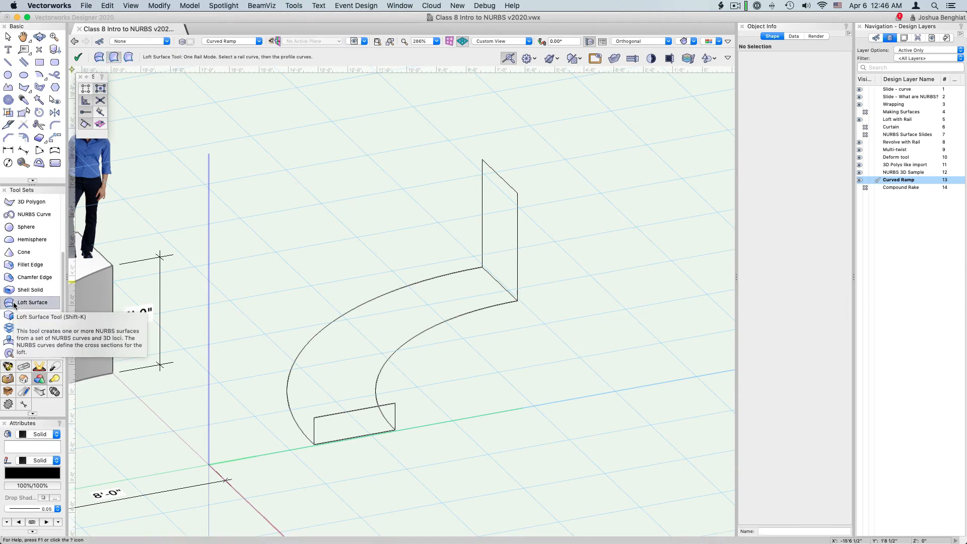
pyautogui.click(391, 428)
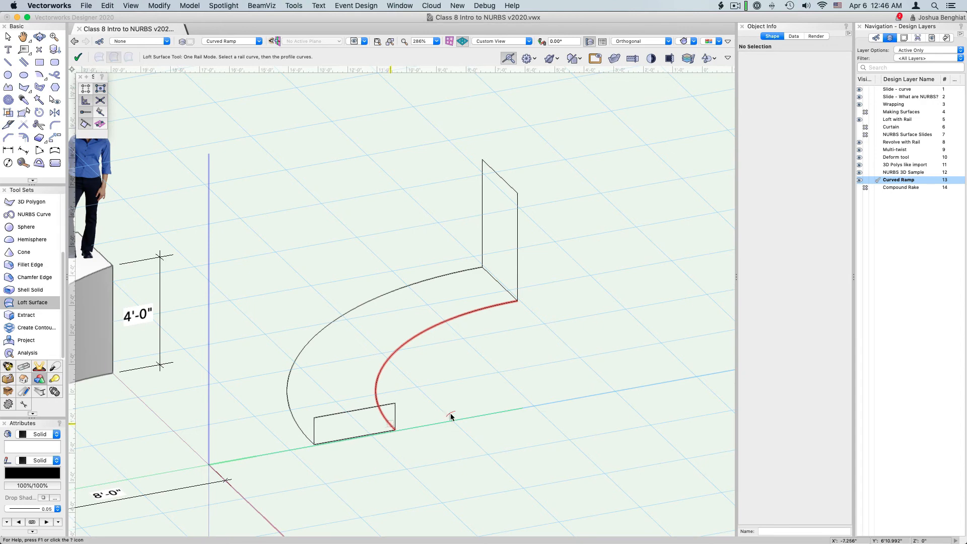
pyautogui.click(396, 412)
pyautogui.click(517, 206)
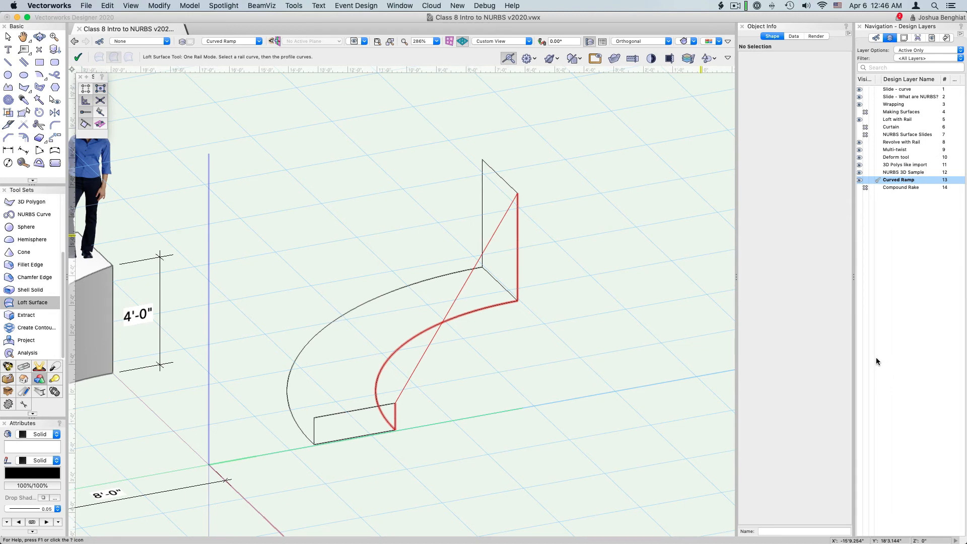
pyautogui.click(78, 57)
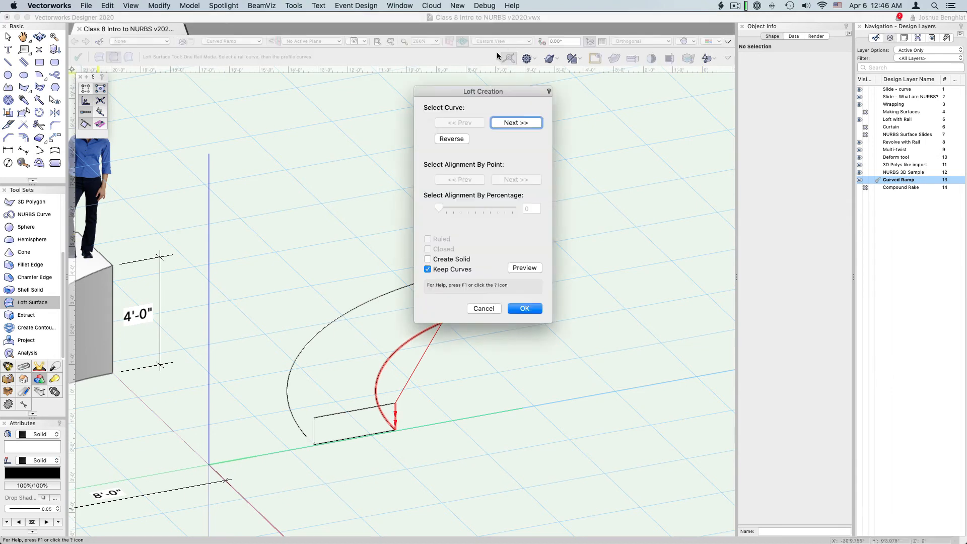
# - Reverse the tall profile's direction, preview the inner wall, and create the loft with Create Solid off and Keep Curves on
pyautogui.moveTo(485, 91); pyautogui.dragTo(620, 122)
pyautogui.click(653, 154)
pyautogui.click(661, 300)
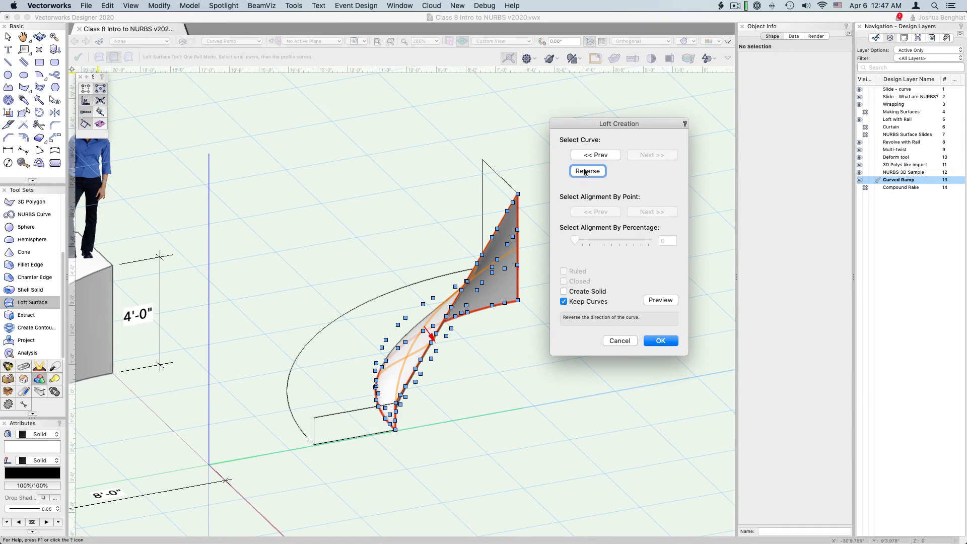
pyautogui.click(587, 171)
pyautogui.click(665, 300)
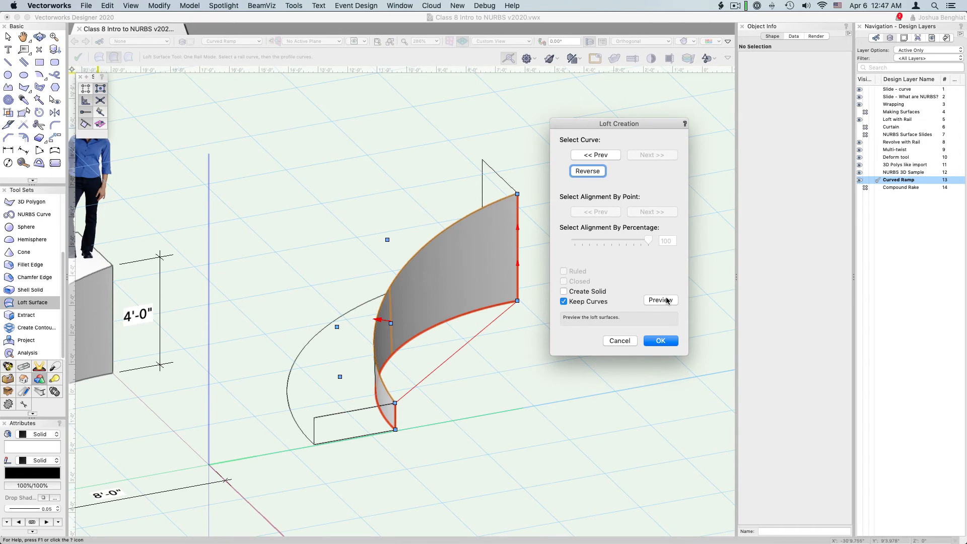
pyautogui.click(662, 341)
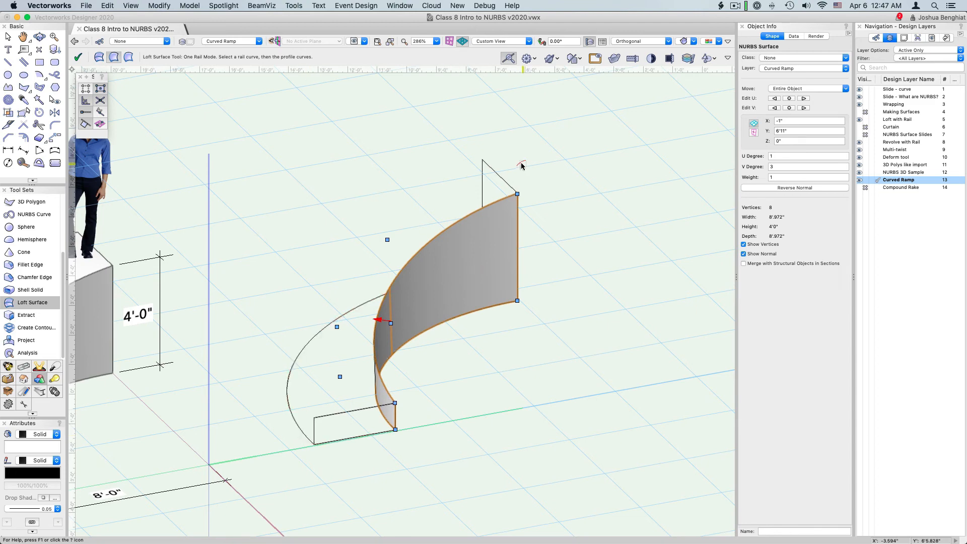
# - Loft the outer wall along the outer curve between the outer vertical edges, reversing the low profile's direction and keeping the curves
pyautogui.click(304, 434)
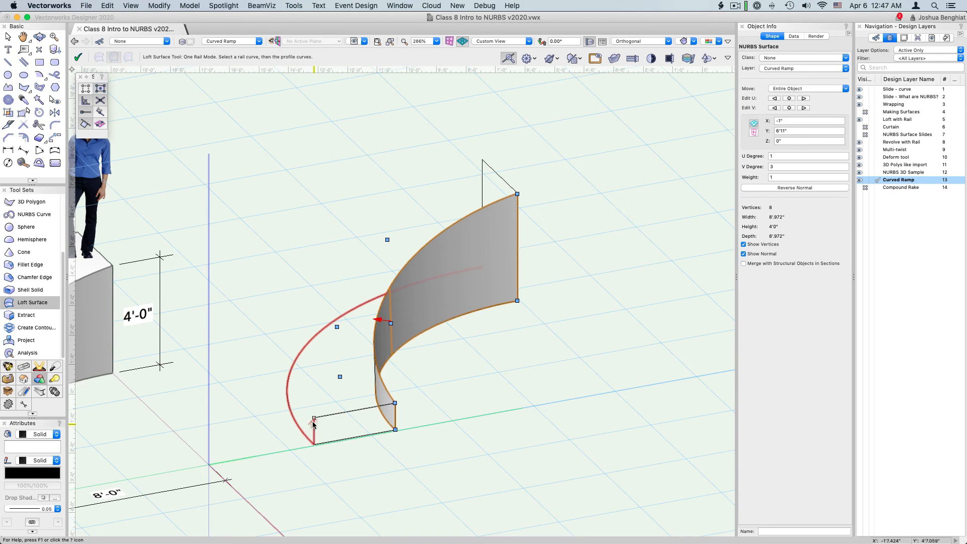
pyautogui.click(482, 166)
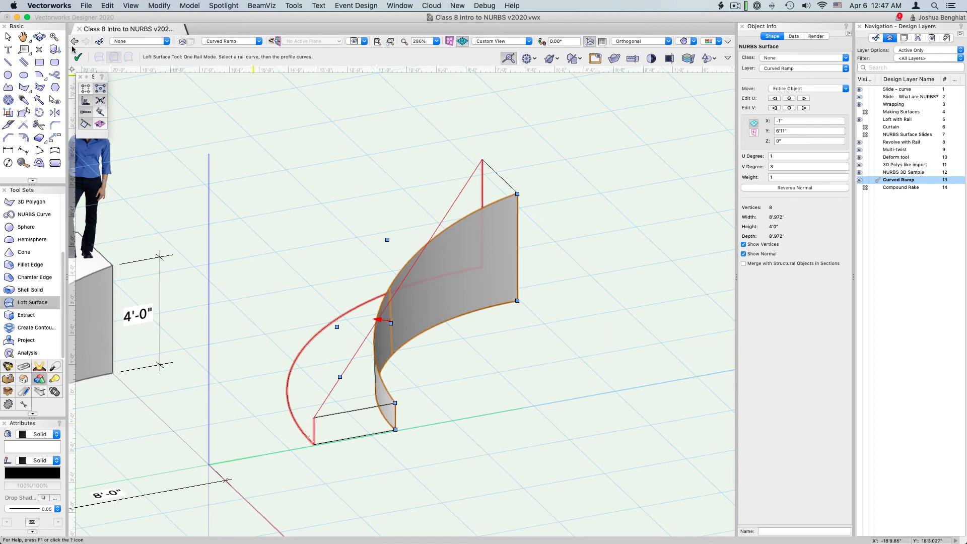
pyautogui.press('Return')
pyautogui.moveTo(524, 95); pyautogui.dragTo(643, 149)
pyautogui.click(646, 322)
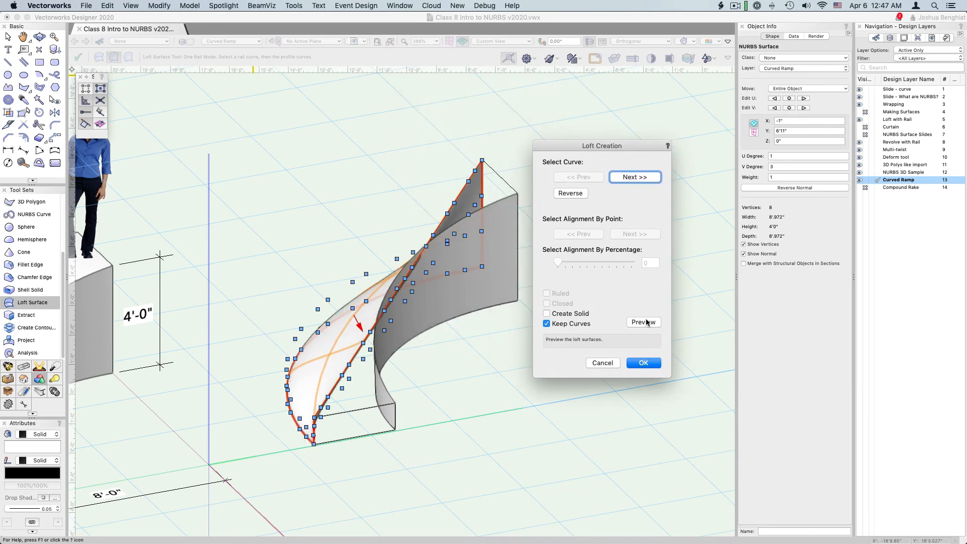
pyautogui.click(577, 193)
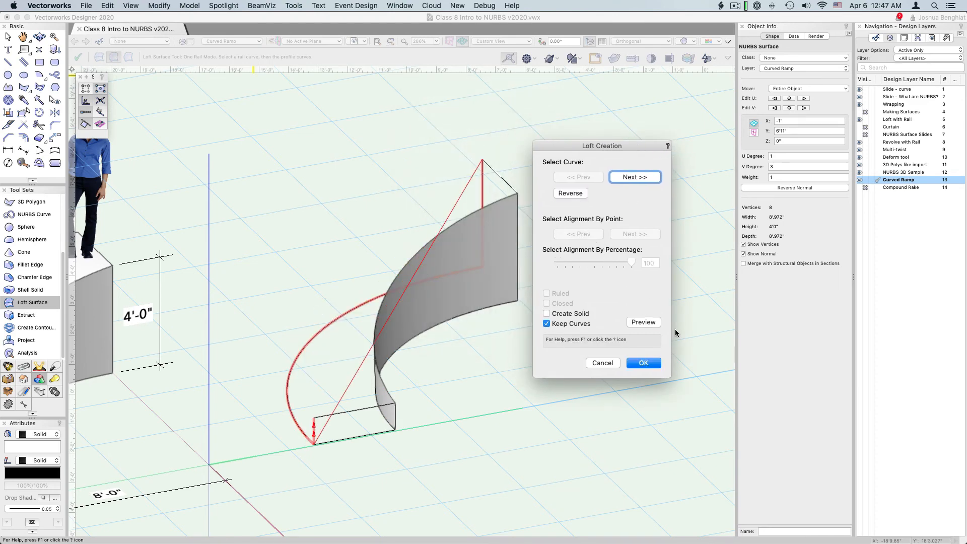
pyautogui.click(642, 323)
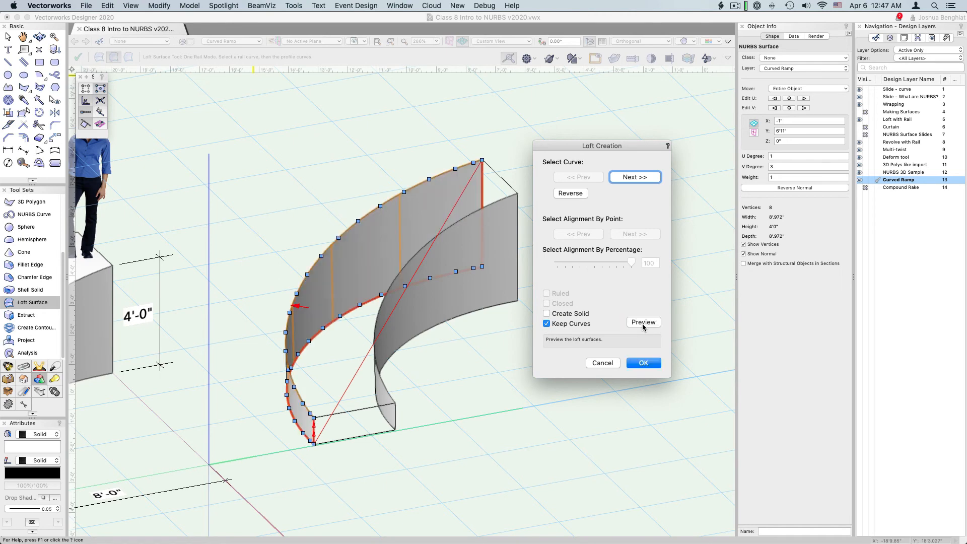
pyautogui.click(644, 363)
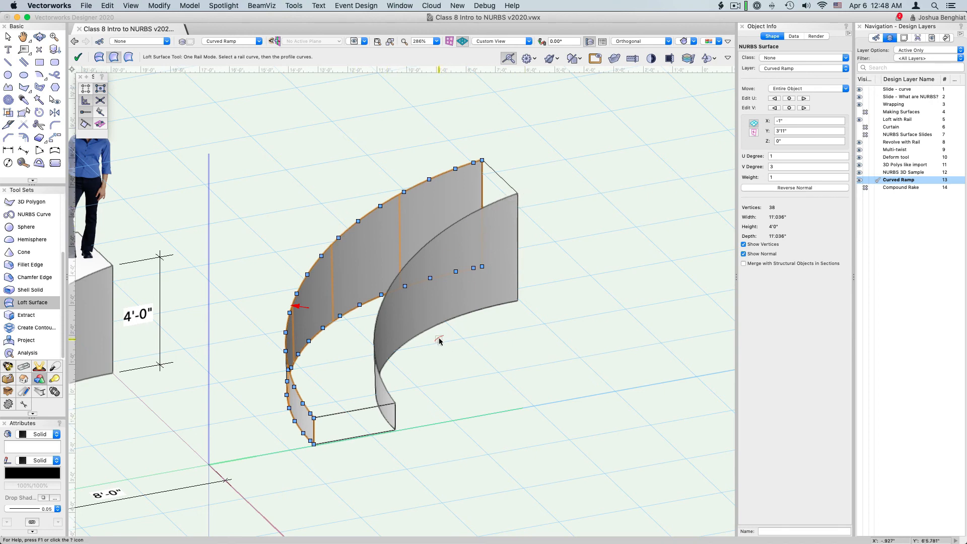
# - Extract the top edge curves of the outer and inner walls in Extract Curve Mode and ungroup them
pyautogui.click(25, 316)
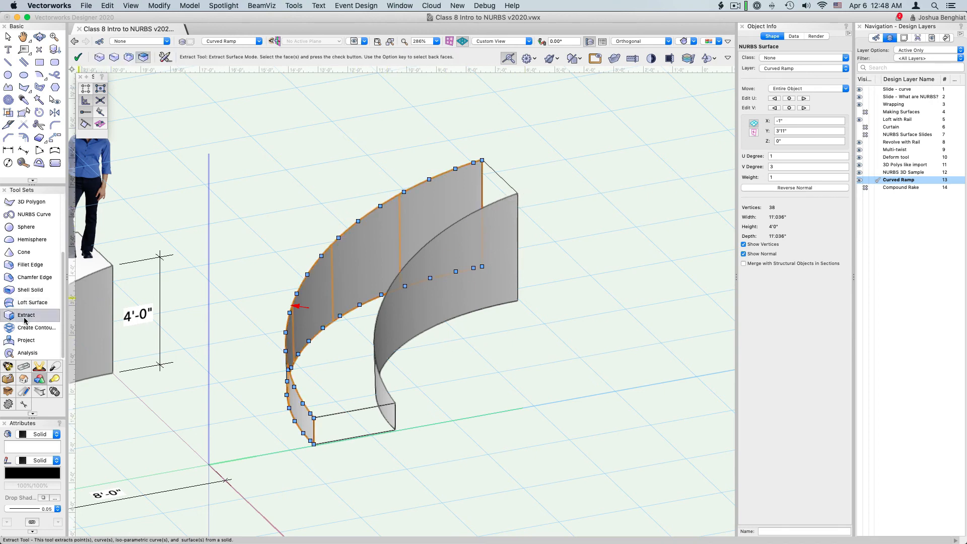
pyautogui.click(114, 57)
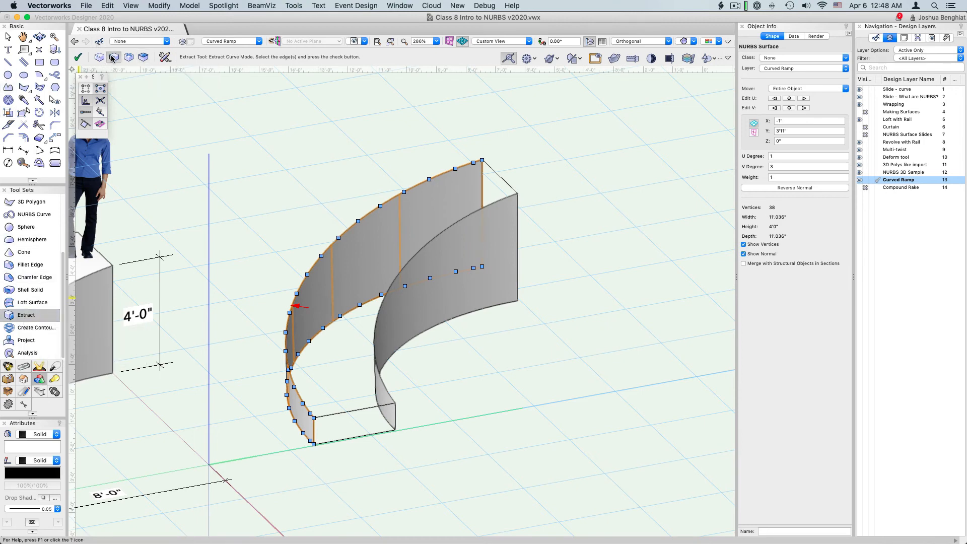
pyautogui.click(370, 216)
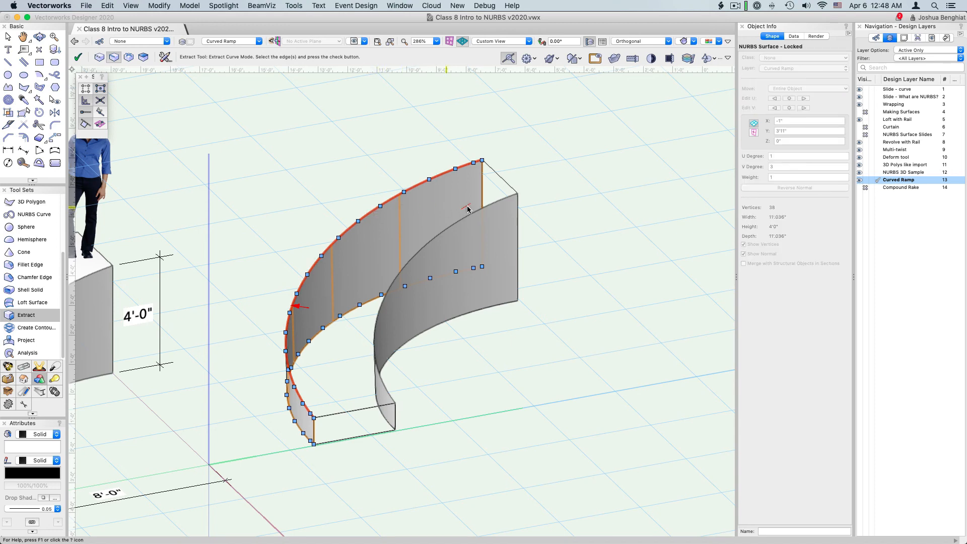
pyautogui.click(504, 202)
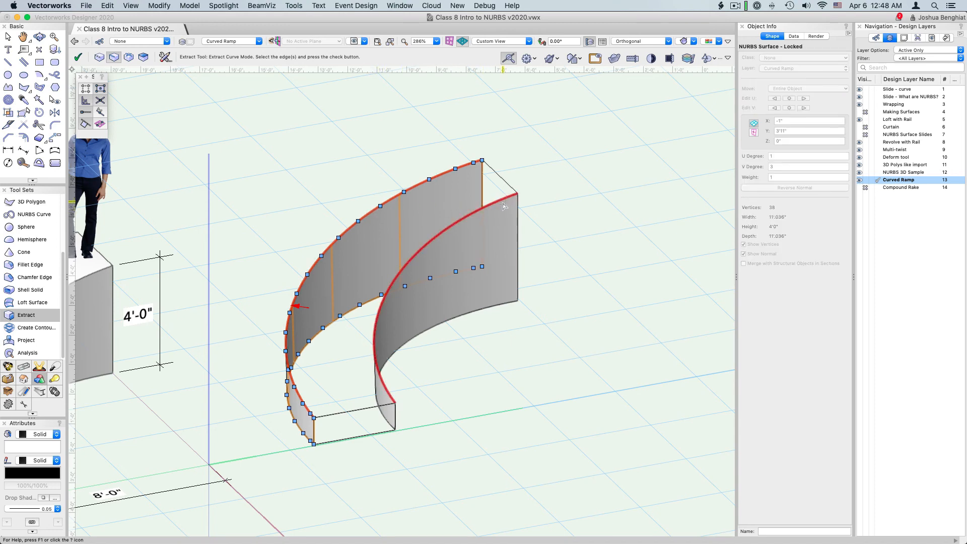
pyautogui.click(78, 58)
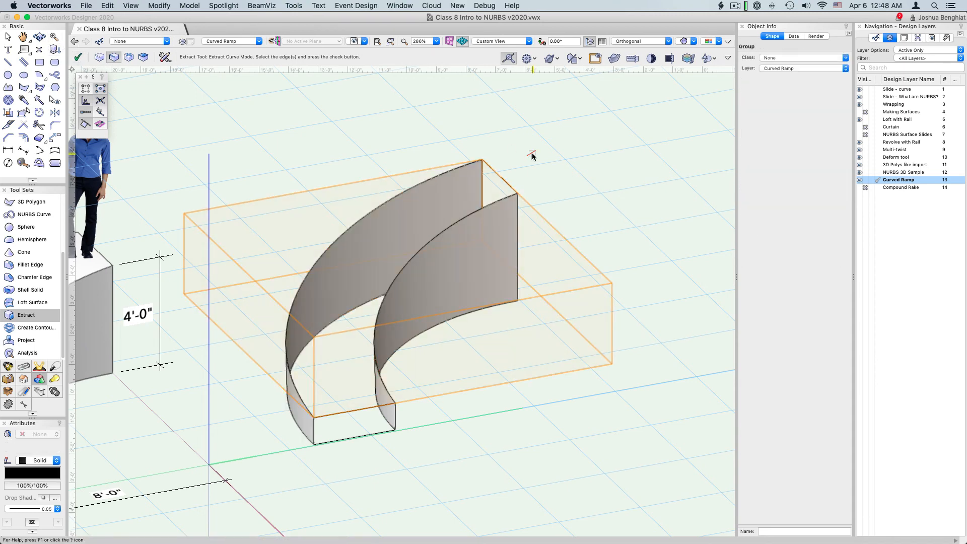
pyautogui.press('super+u')
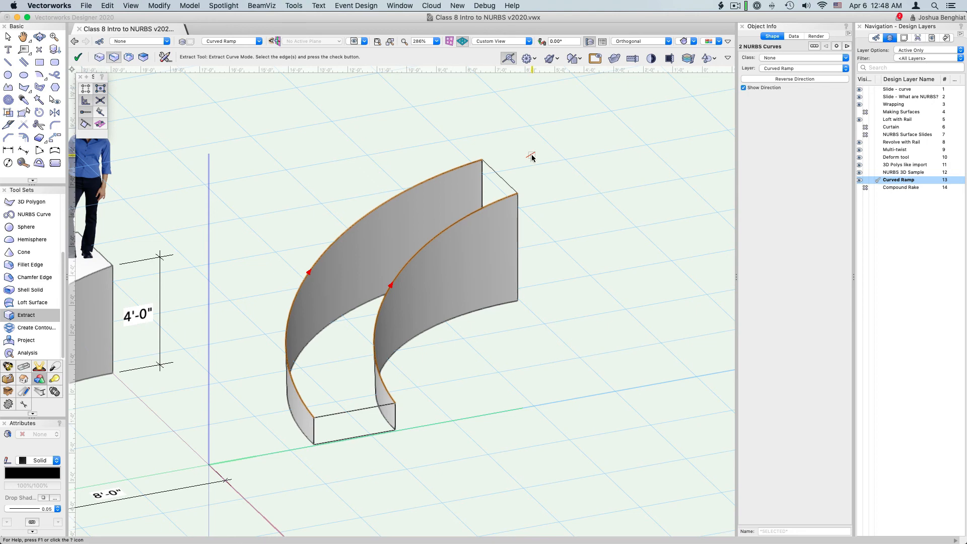
# - Add the top edge curves of the tall and low ends to the selection and create a surface from the four curves
pyautogui.press('x')
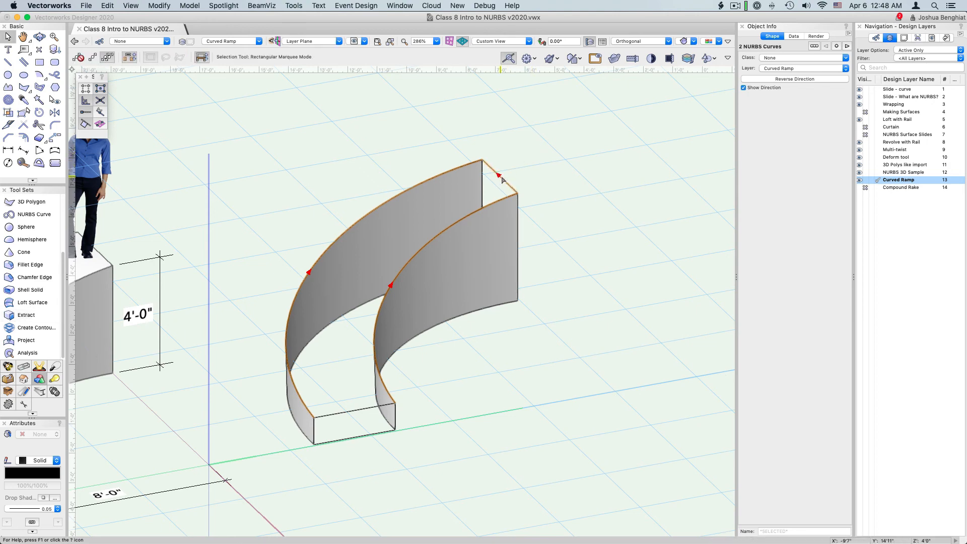
pyautogui.keyDown('shift'); pyautogui.click(349, 412); pyautogui.keyUp('shift')
pyautogui.keyDown('shift'); pyautogui.click(349, 413); pyautogui.keyUp('shift')
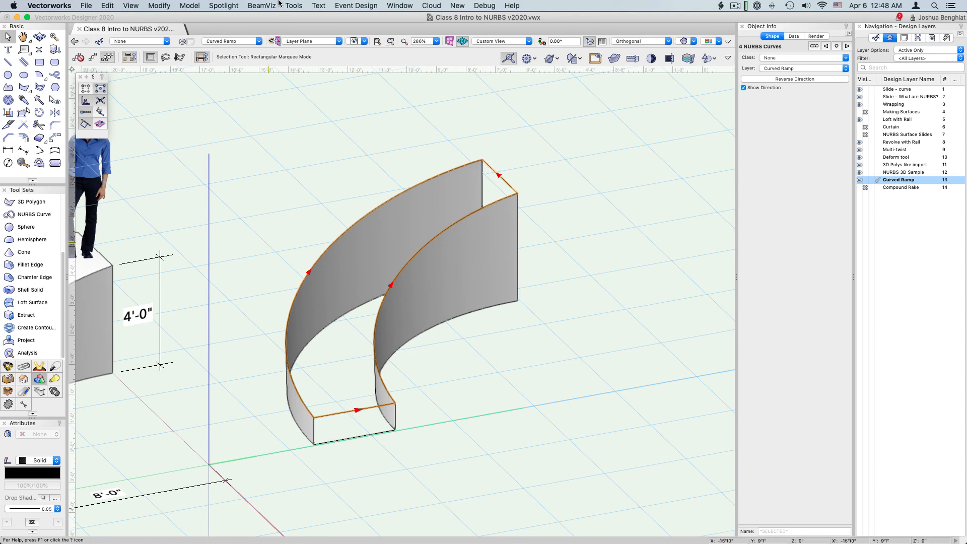
pyautogui.click(182, 5)
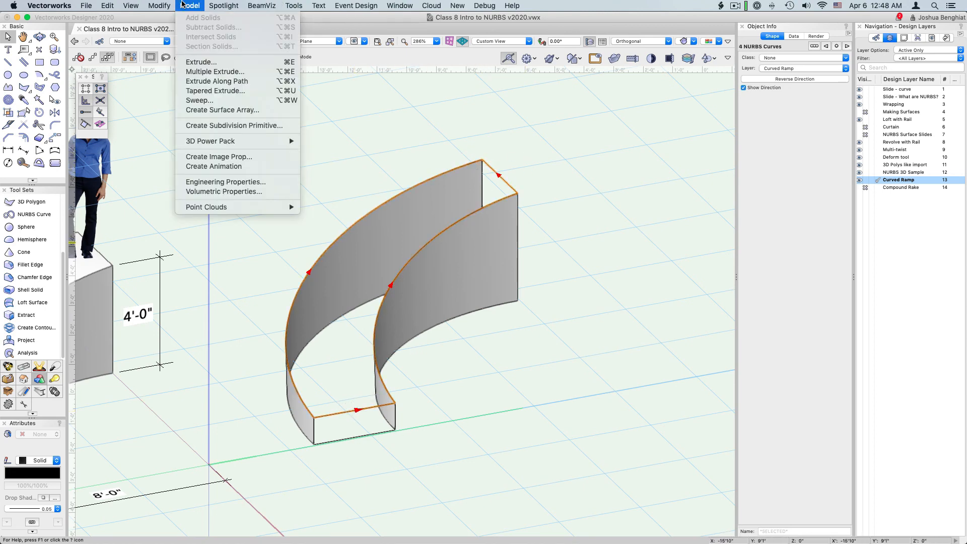
pyautogui.moveTo(226, 143)
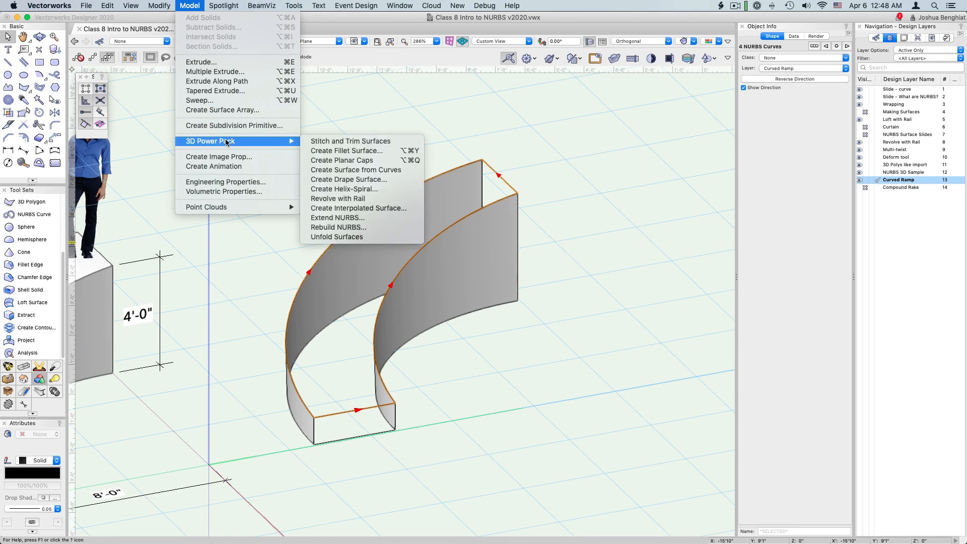
pyautogui.click(337, 172)
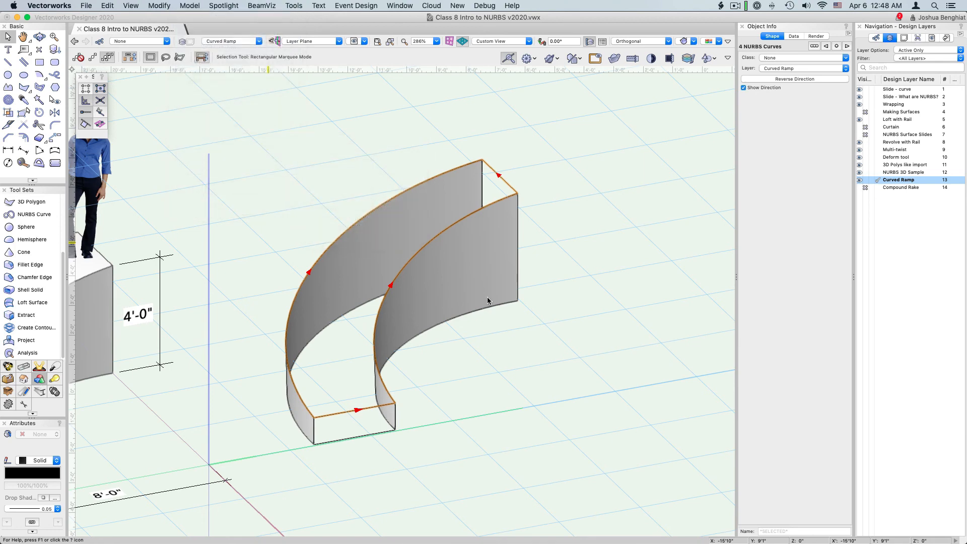
pyautogui.click(39, 37)
pyautogui.moveTo(410, 283); pyautogui.dragTo(358, 277)
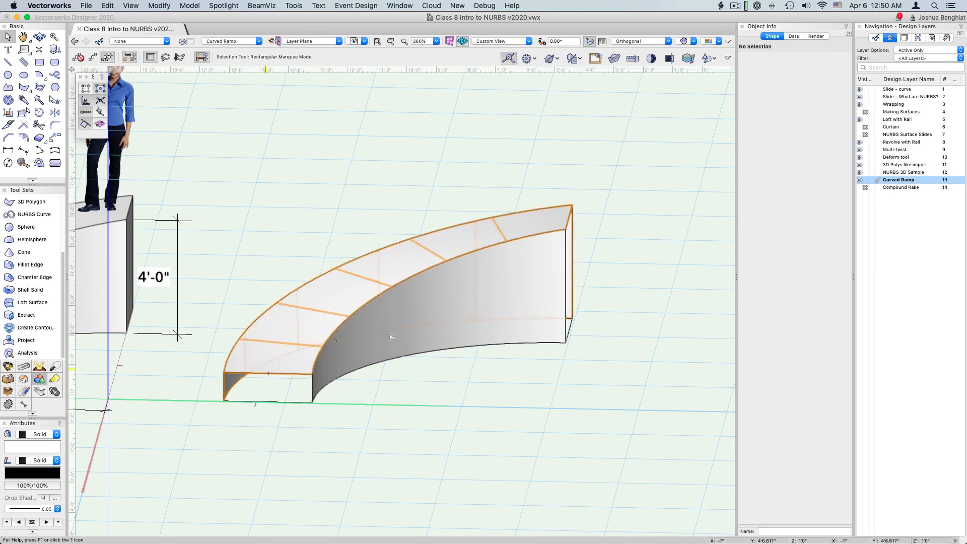
# - Draw straight NURBS curves across the top edges of the low and tall ends, each from the outer to the inner corner
pyautogui.click(261, 343)
pyautogui.click(24, 100)
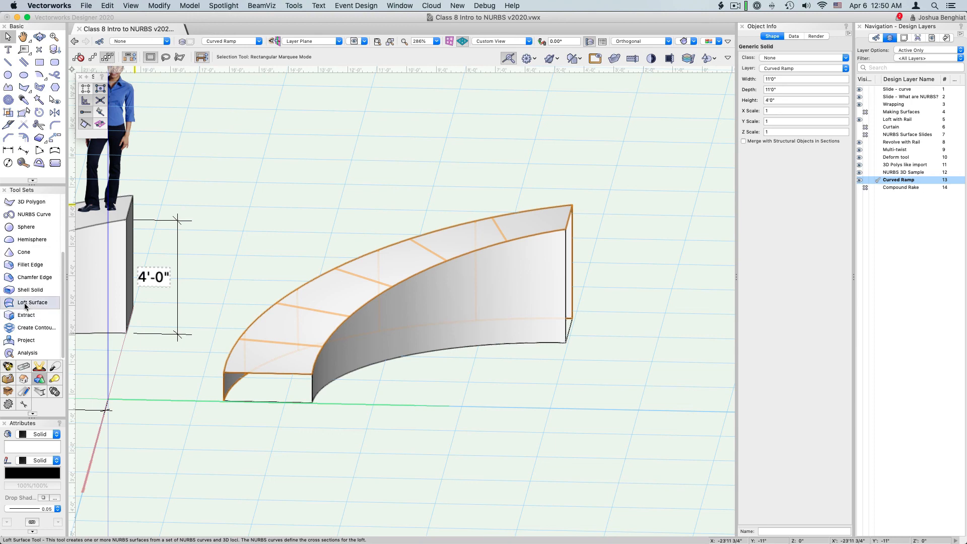
pyautogui.click(25, 213)
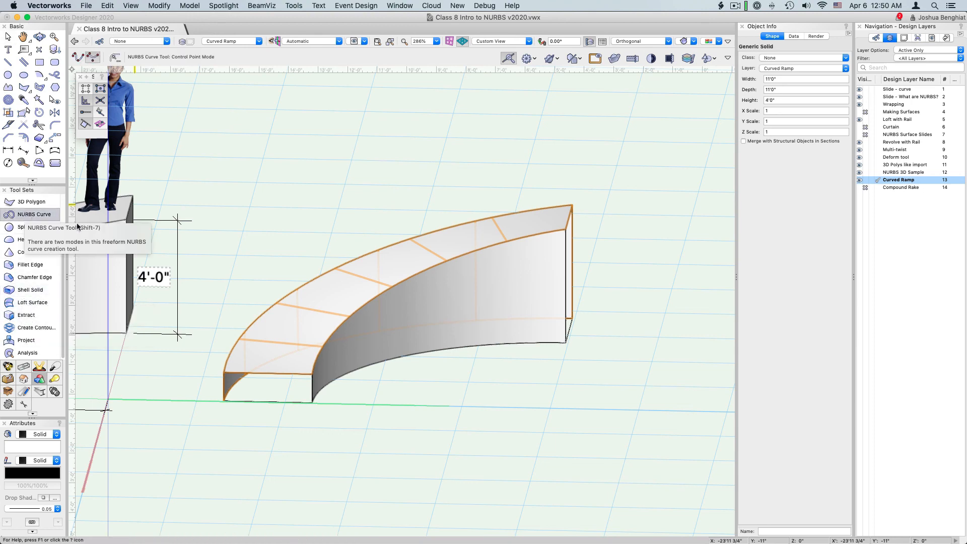
pyautogui.click(224, 372)
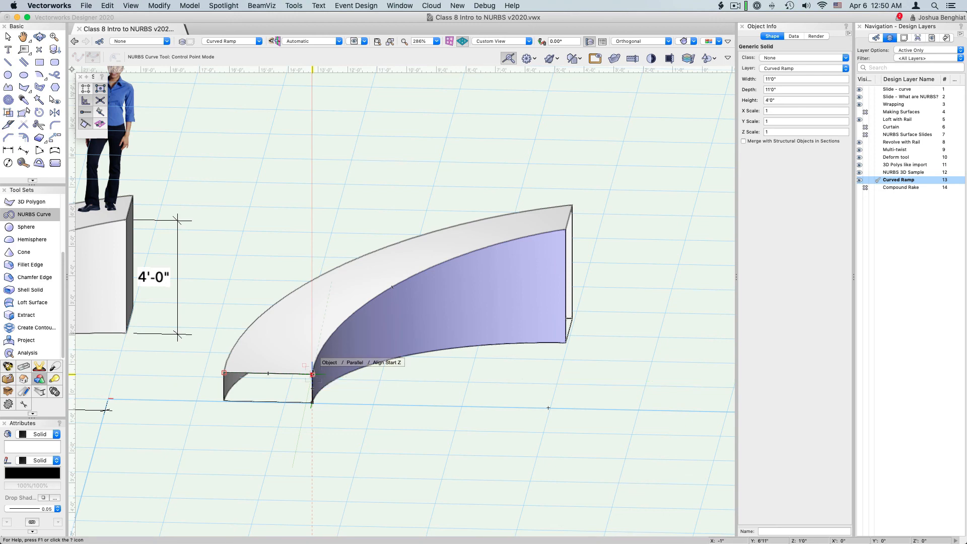
pyautogui.click(312, 374)
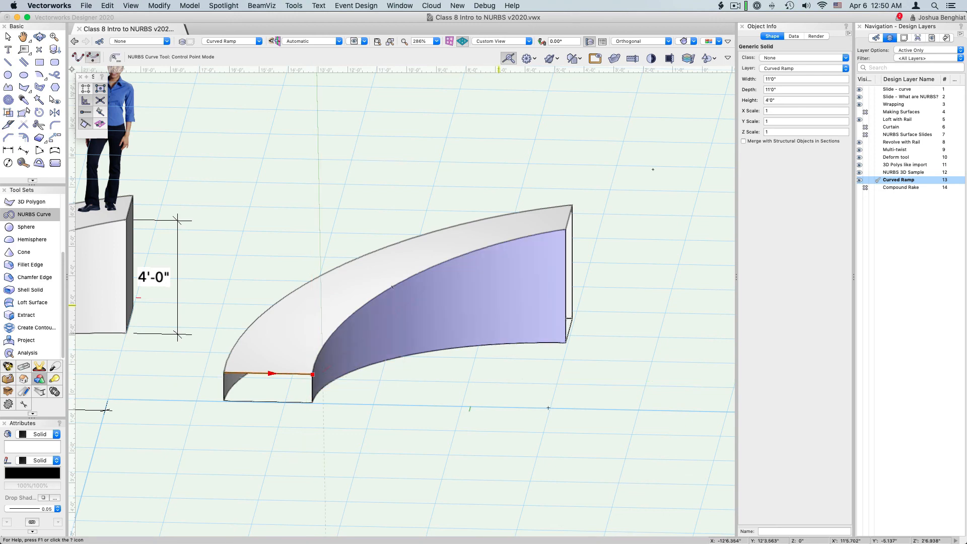
pyautogui.click(572, 205)
pyautogui.click(566, 230)
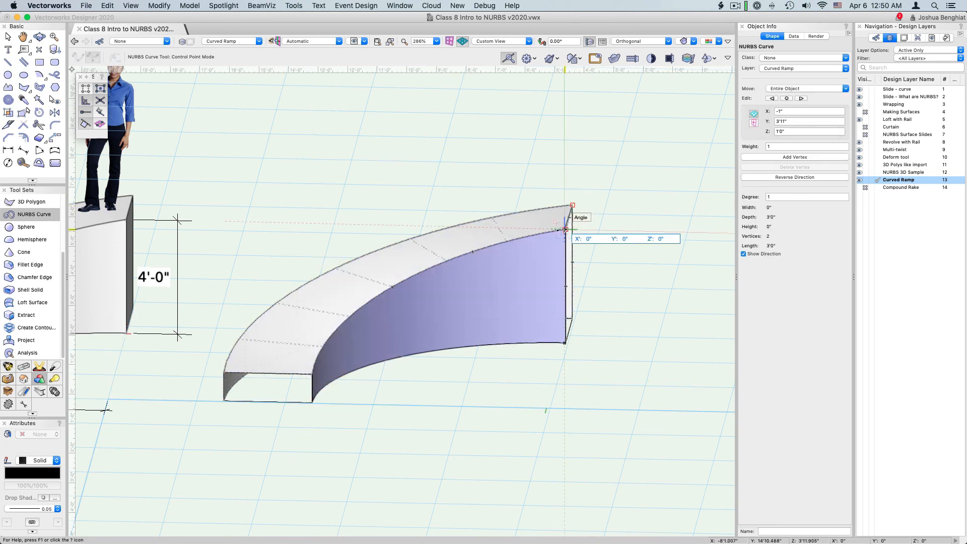
pyautogui.click(566, 230)
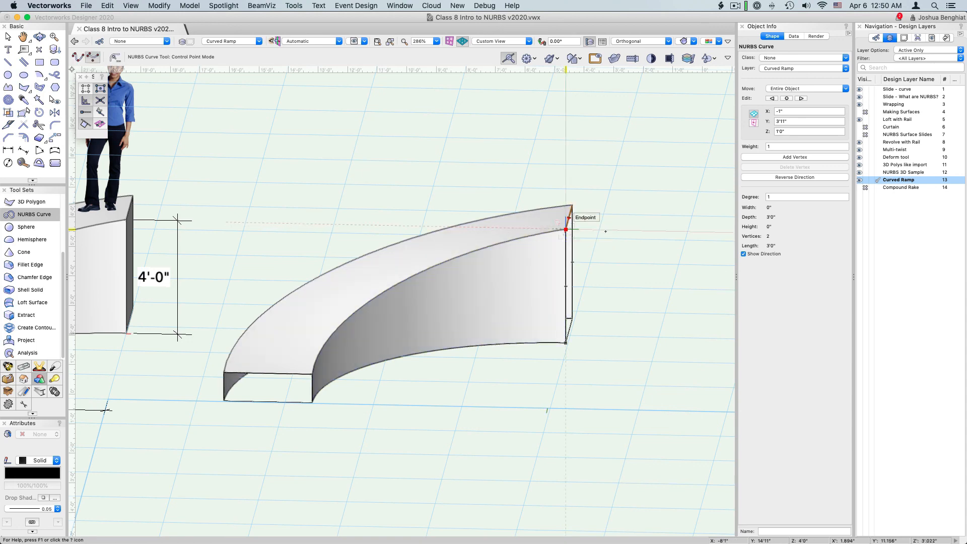
# - Close the ramp's low end with a surface made from its four edge curves
pyautogui.press('x')
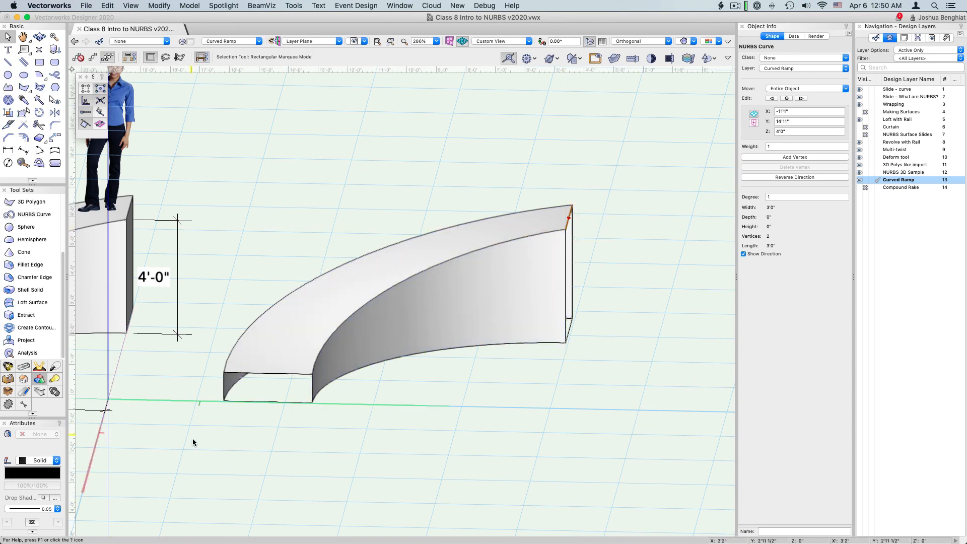
pyautogui.moveTo(189, 445); pyautogui.dragTo(340, 333)
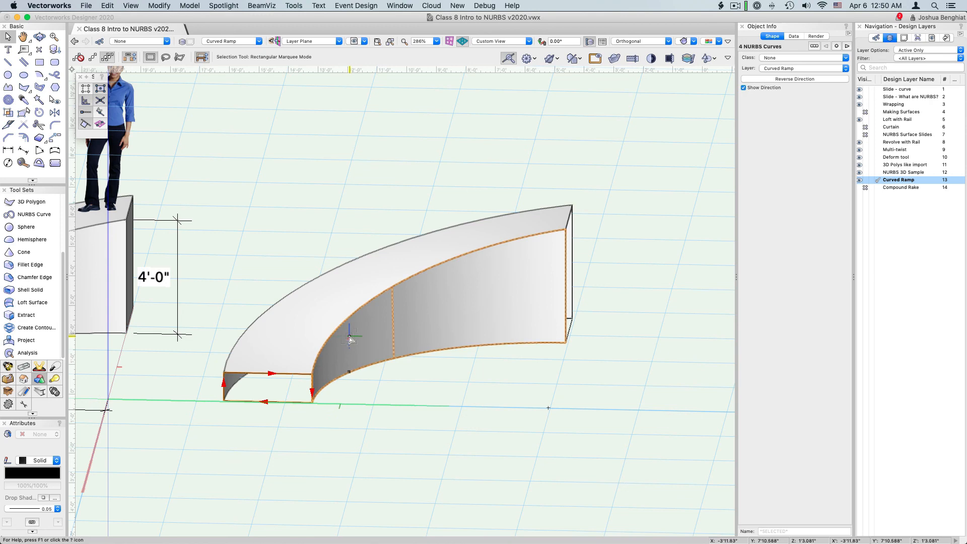
pyautogui.click(159, 5)
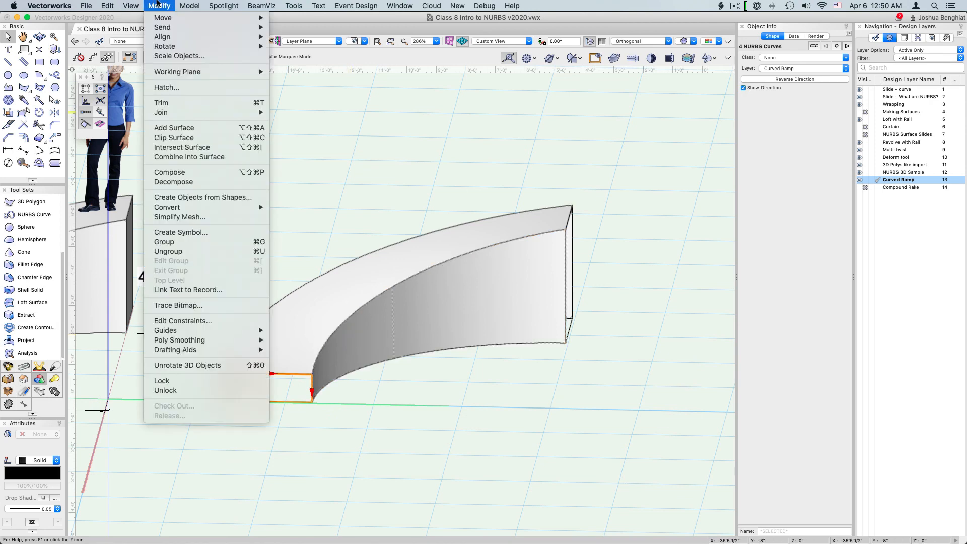
pyautogui.moveTo(177, 4)
pyautogui.moveTo(237, 143)
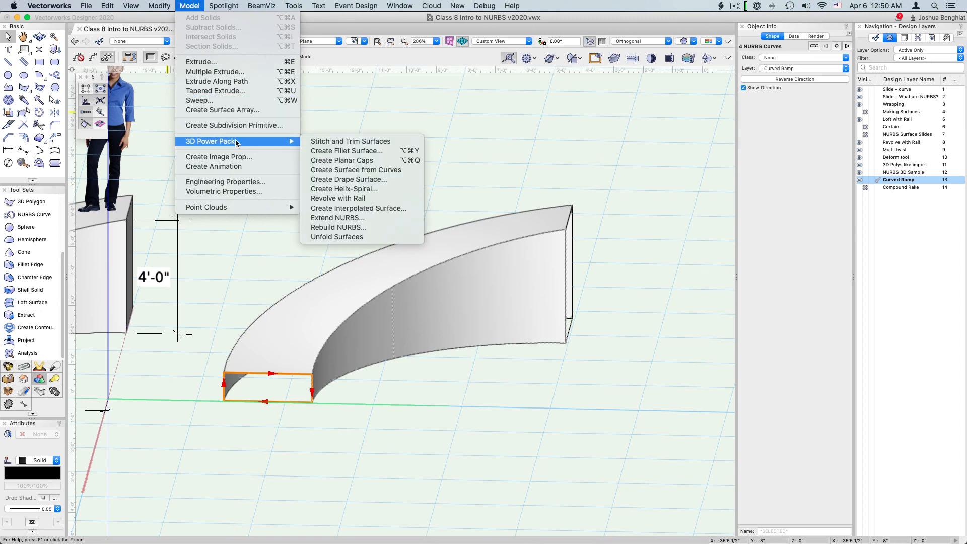
pyautogui.click(358, 161)
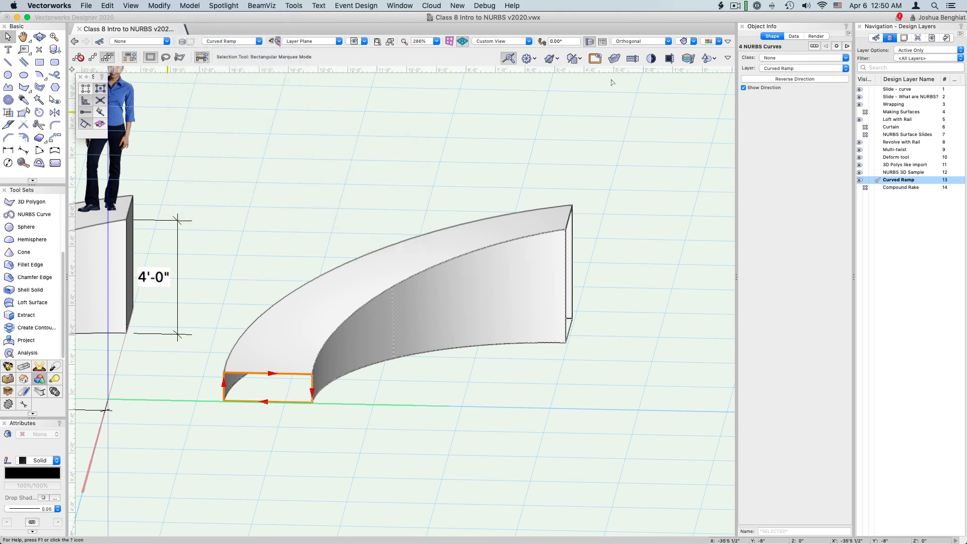
# - Close the ramp's tall end by creating a surface from its four edge curves
pyautogui.moveTo(660, 151); pyautogui.dragTo(529, 385)
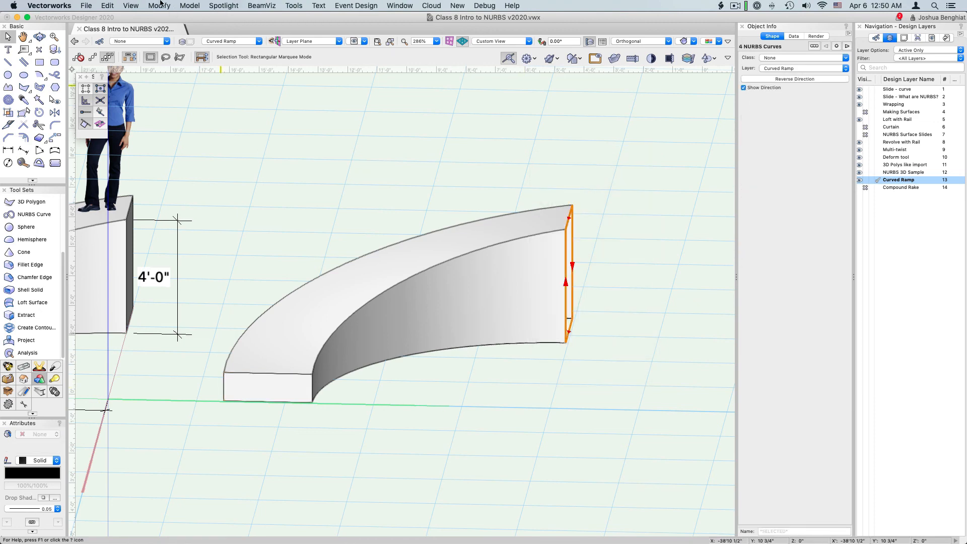
pyautogui.click(189, 5)
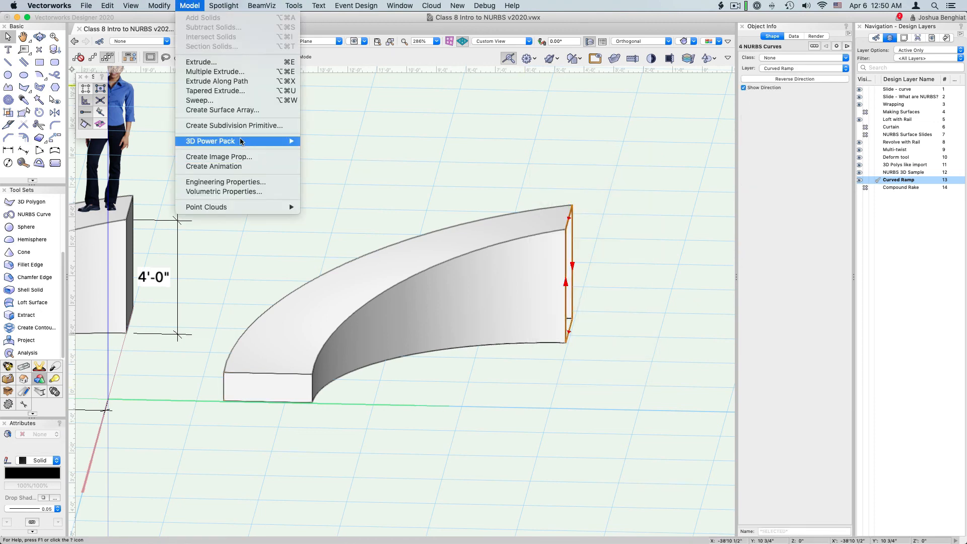
pyautogui.moveTo(242, 141)
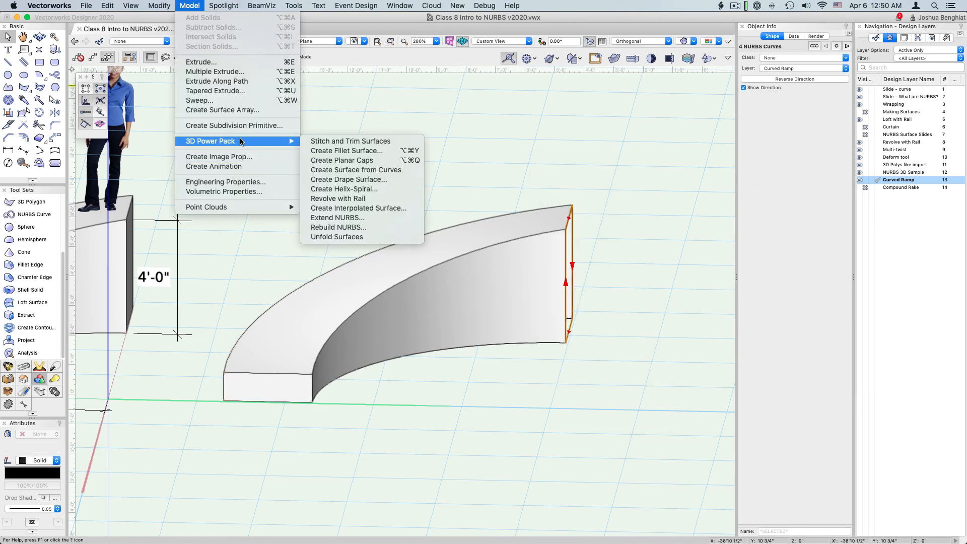
pyautogui.click(353, 171)
pyautogui.hotkey('shift', 'c')
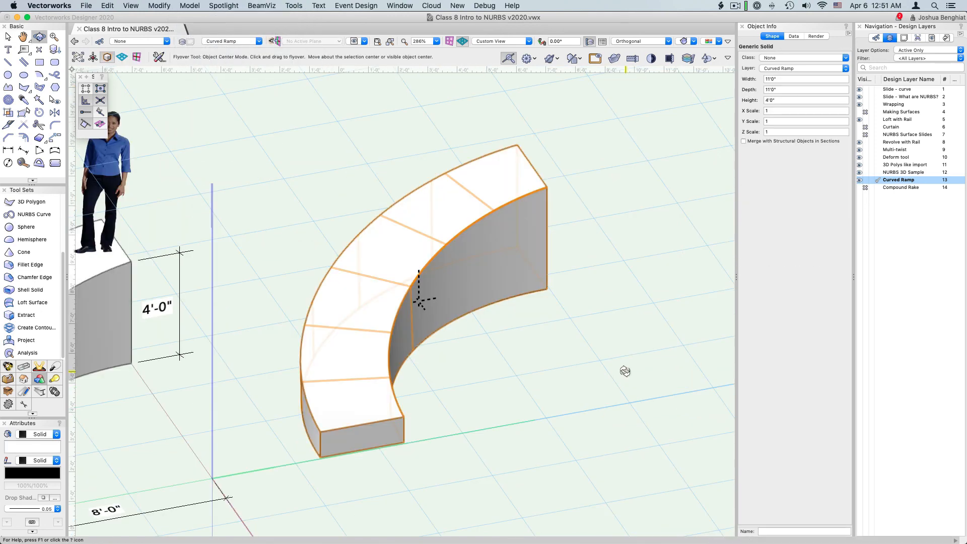